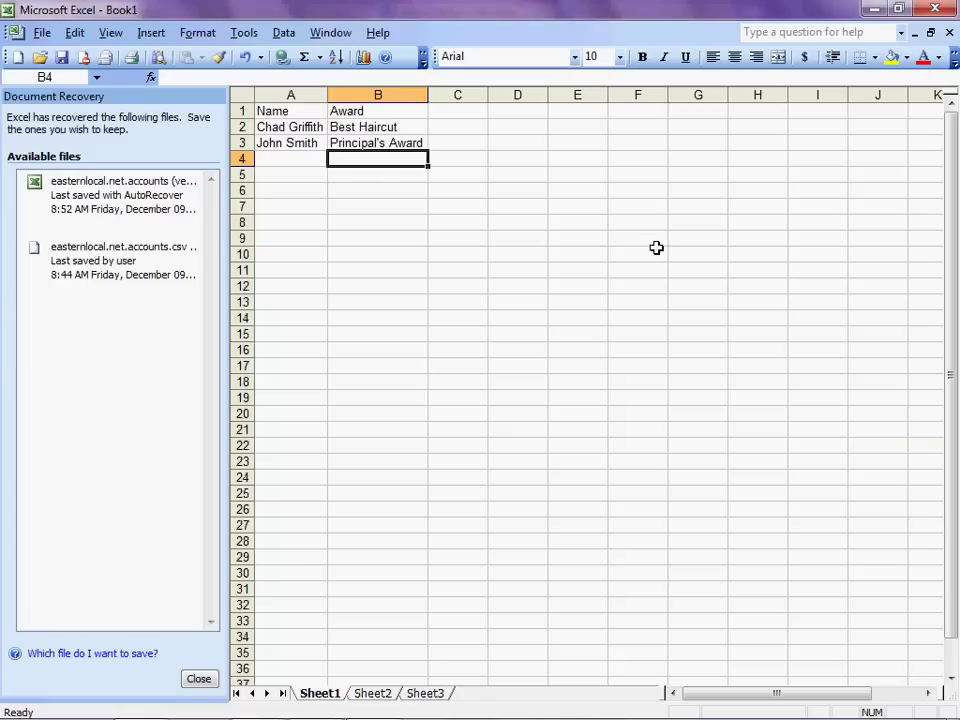
# - Check the Name and Award entries in columns A and B of Sheet1
pyautogui.moveTo(296, 159); pyautogui.dragTo(298, 122)
pyautogui.click(396, 147)
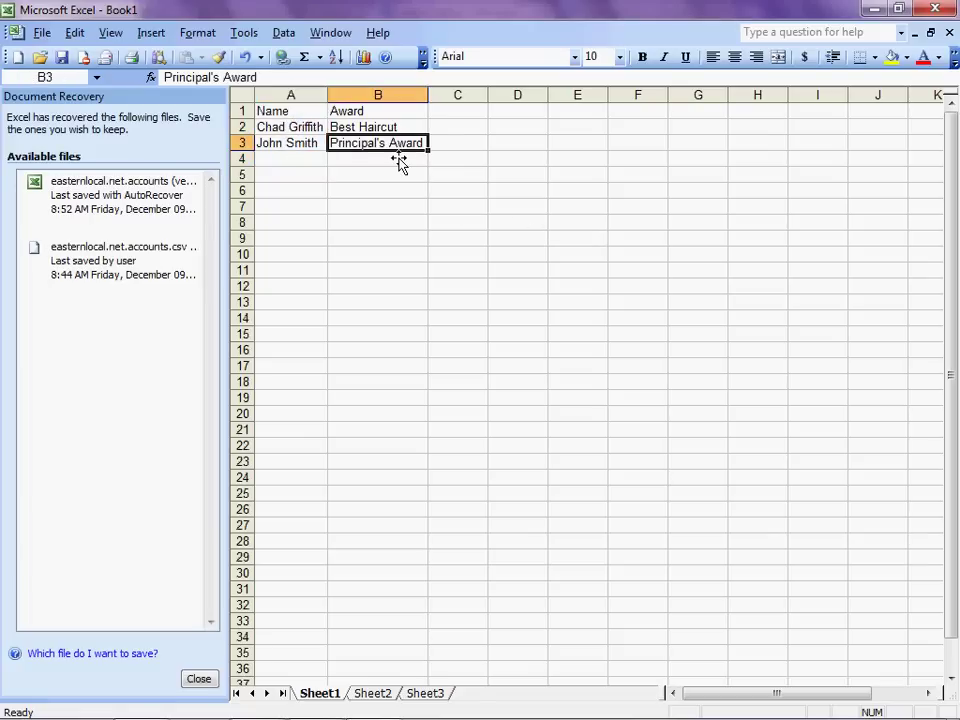
pyautogui.click(388, 113)
pyautogui.moveTo(390, 120); pyautogui.dragTo(388, 146)
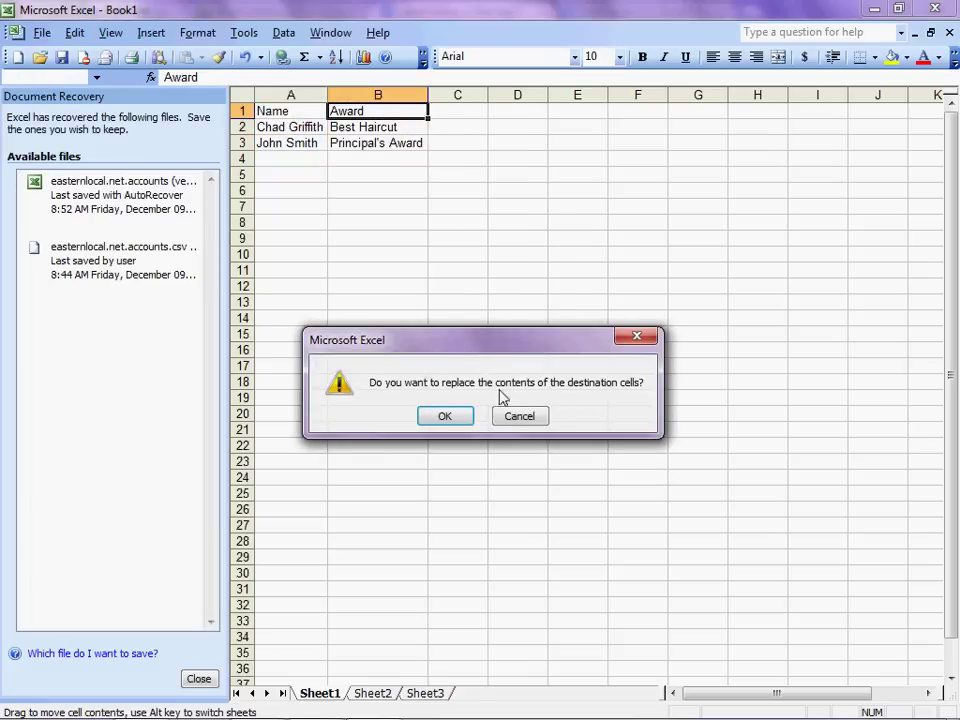
pyautogui.click(521, 416)
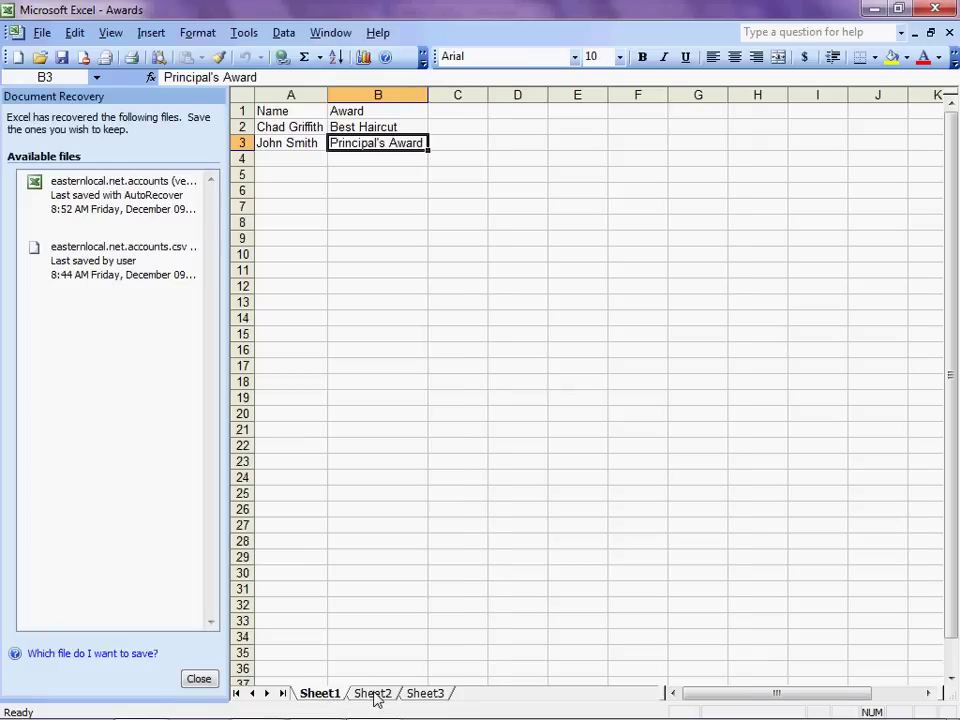
# - Look through the empty Sheet2 and Sheet3, then return to Sheet1 with the award data
pyautogui.click(374, 697)
pyautogui.click(432, 697)
pyautogui.click(375, 697)
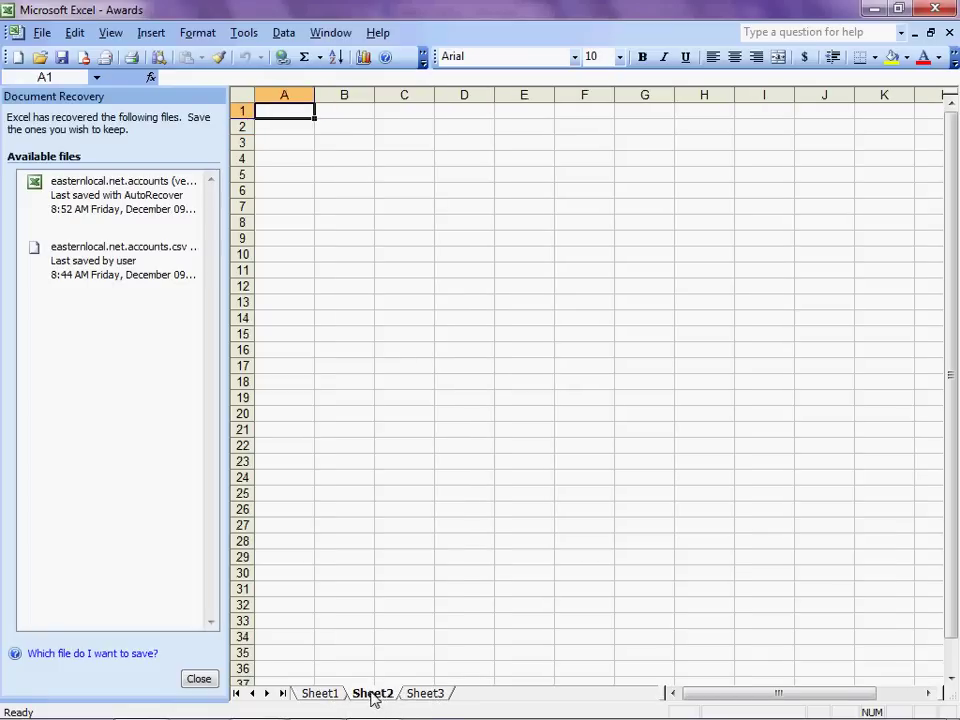
pyautogui.click(320, 697)
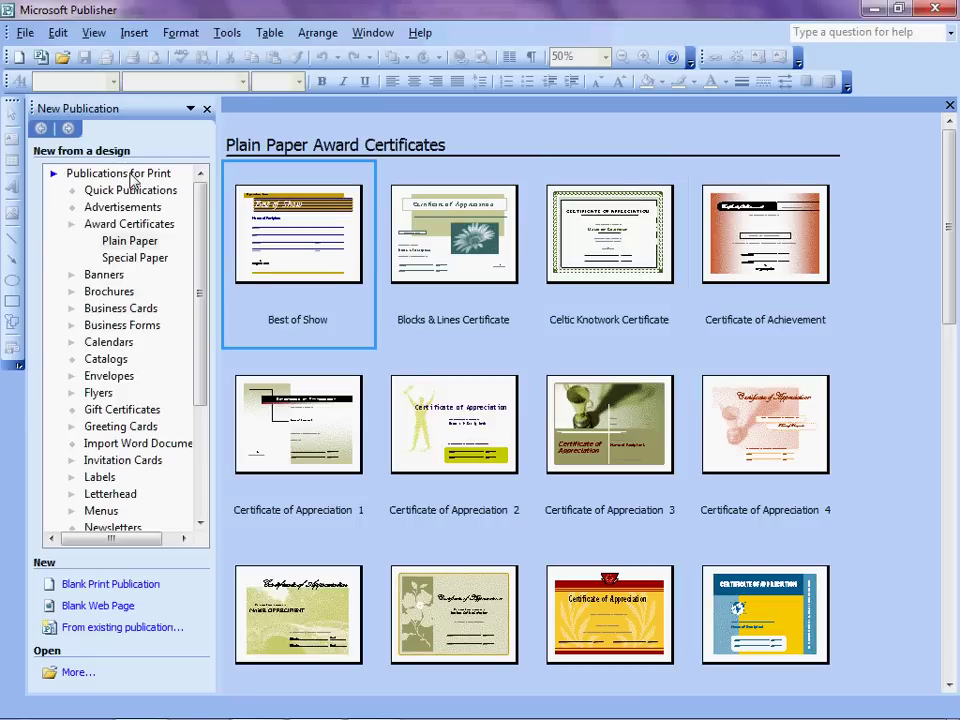
# - Choose Award Certificates > Plain Paper and create a publication from the Celtic Knotwork Certificate design
pyautogui.click(148, 246)
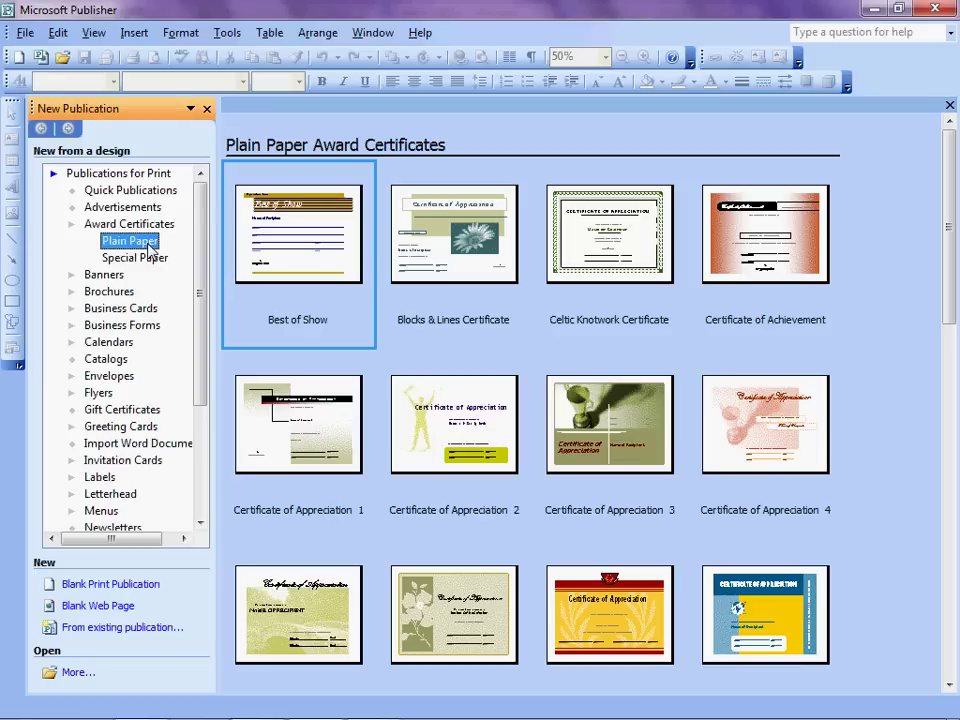
pyautogui.click(609, 233)
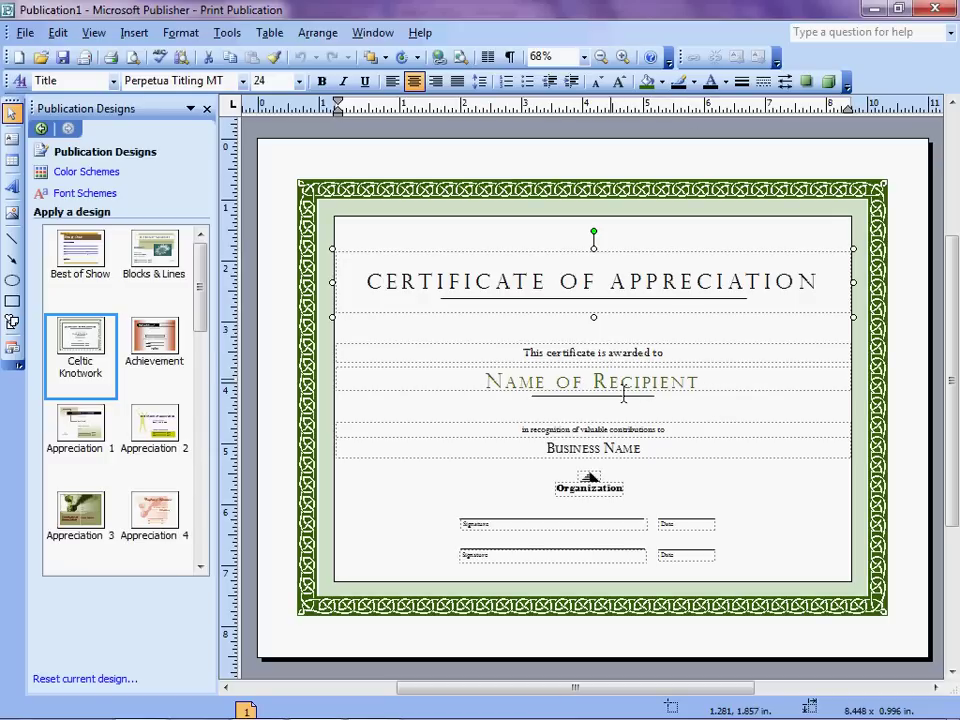
# - Delete the Name of Recipient placeholder text, leaving the recipient line empty for a merged name
pyautogui.click(600, 396)
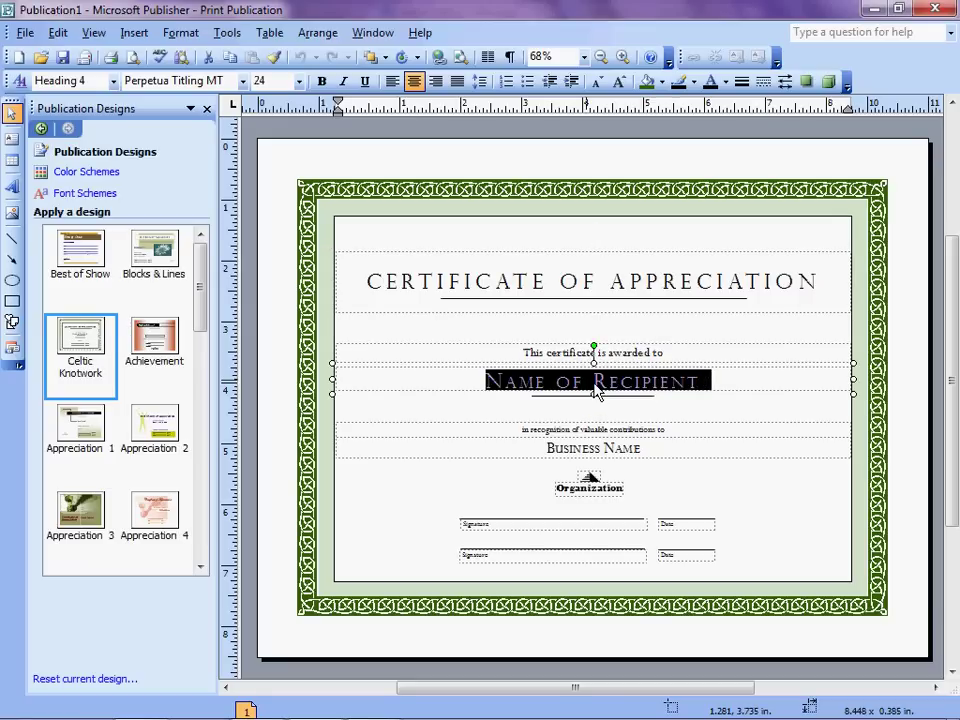
pyautogui.press('Delete')
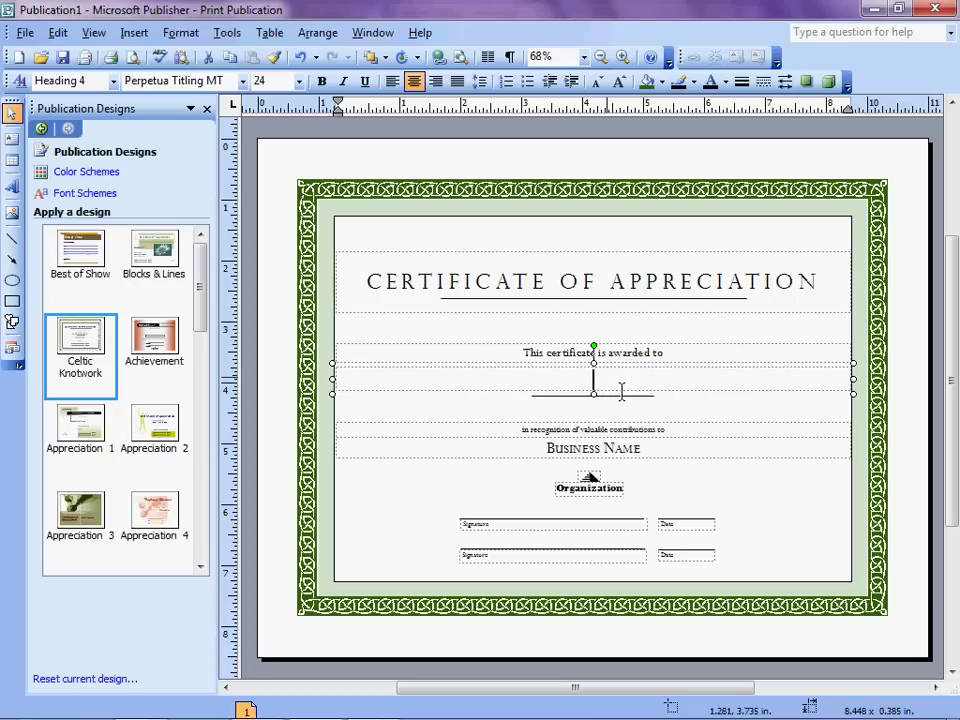
pyautogui.click(226, 33)
pyautogui.moveTo(310, 143)
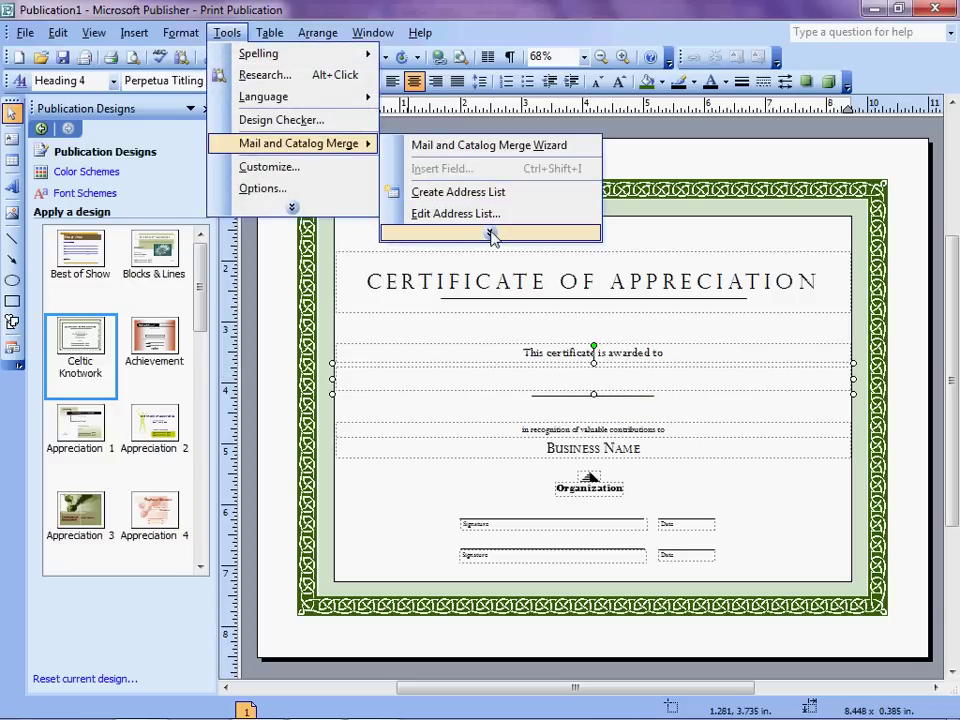
pyautogui.moveTo(491, 234)
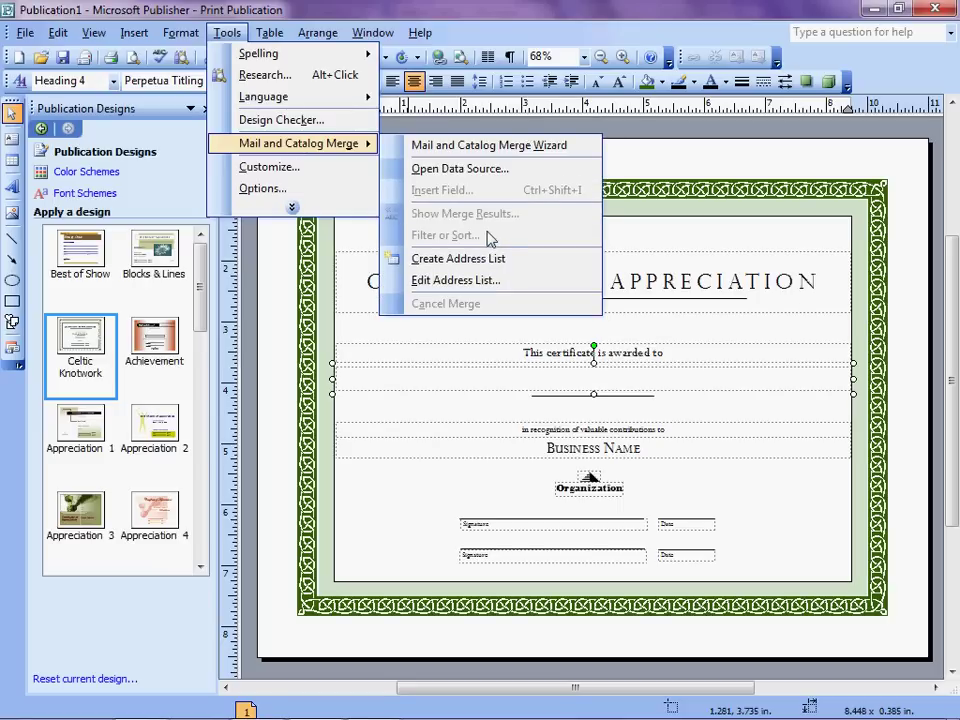
# - Open the Desktop Awards workbook as the merge data source, using Sheet1$ with headers
pyautogui.click(522, 178)
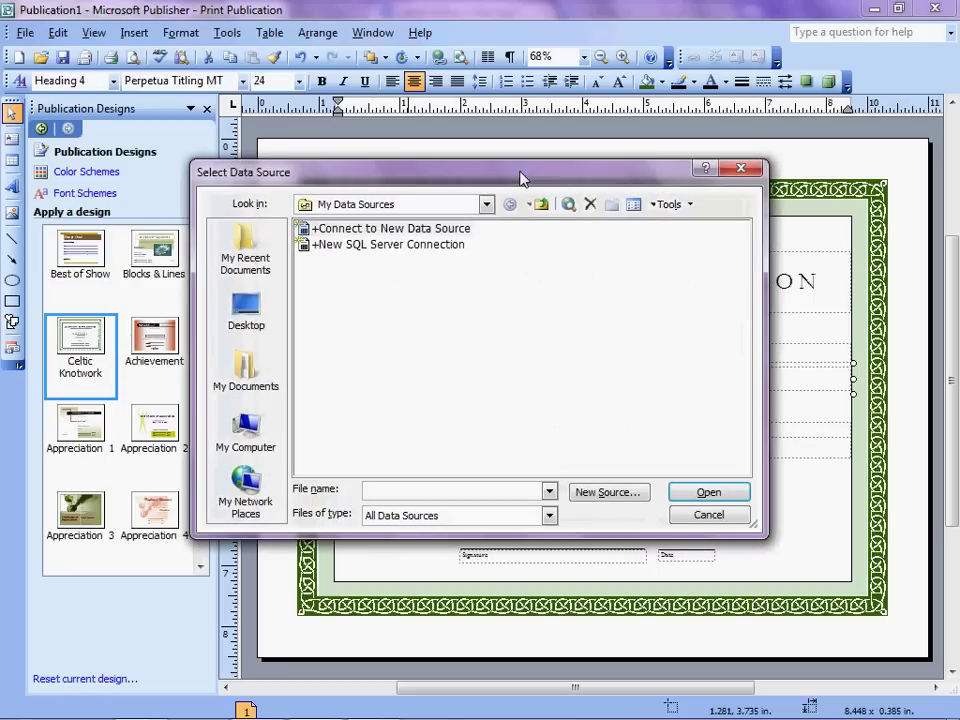
pyautogui.moveTo(520, 176); pyautogui.dragTo(553, 76)
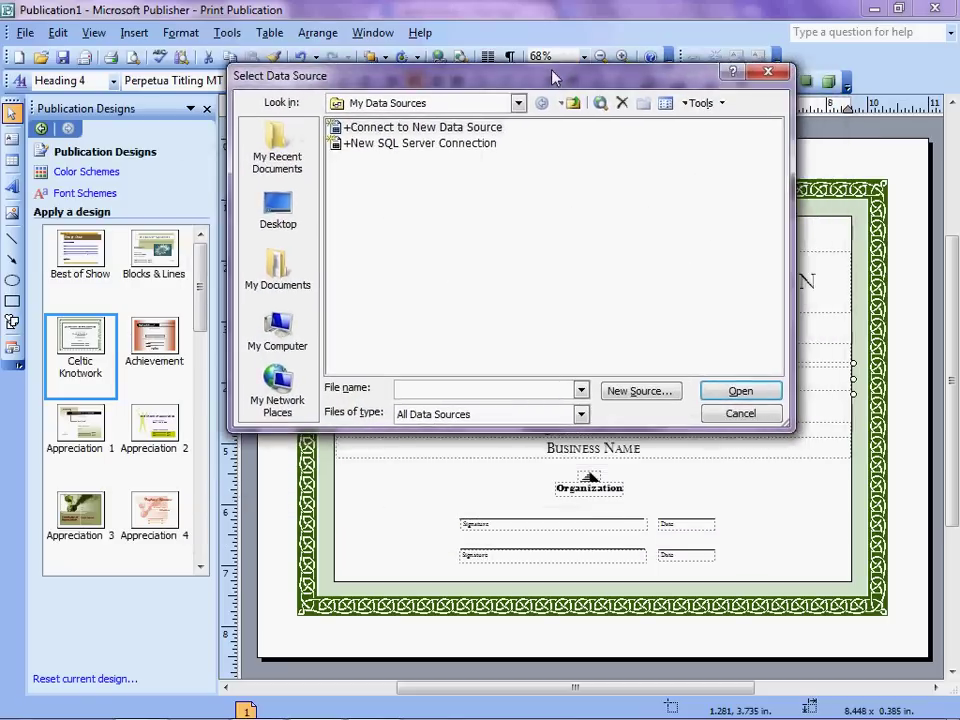
pyautogui.click(280, 208)
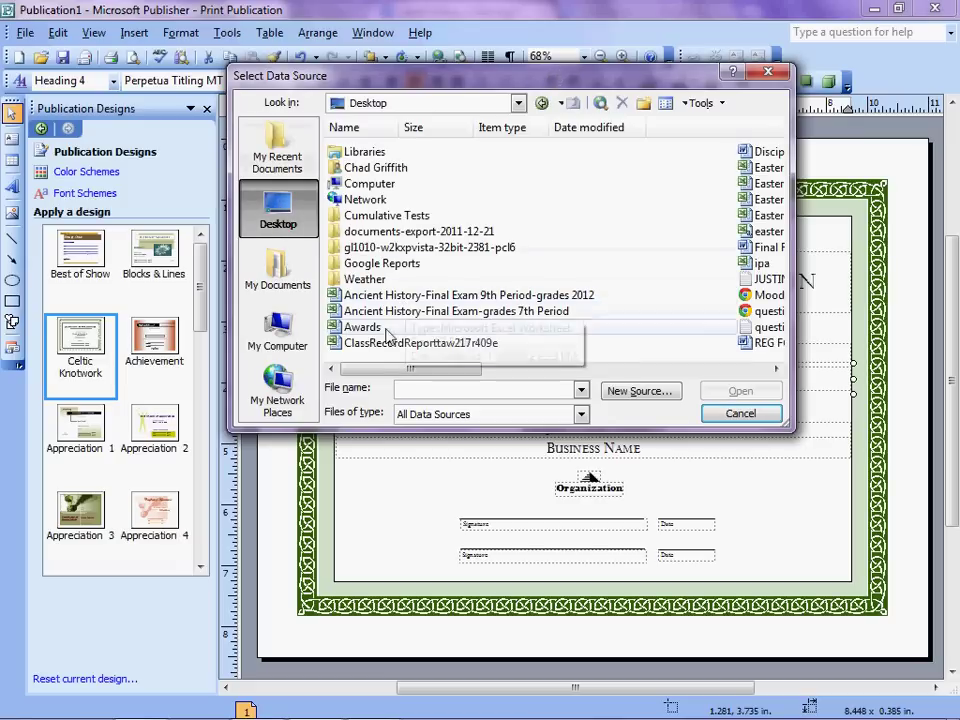
pyautogui.doubleClick(362, 328)
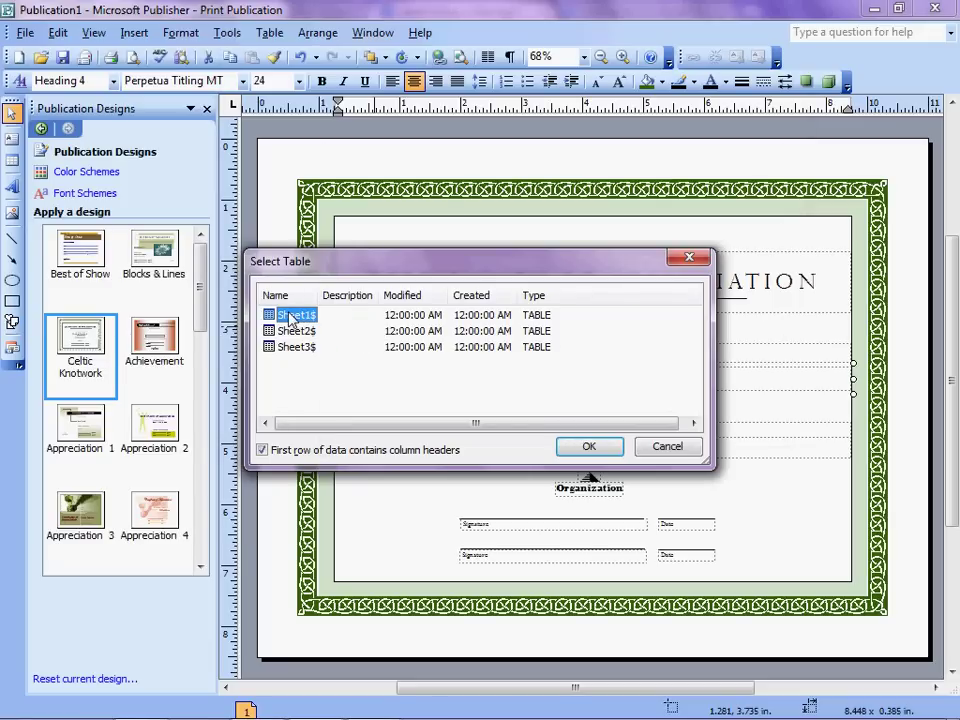
pyautogui.click(590, 447)
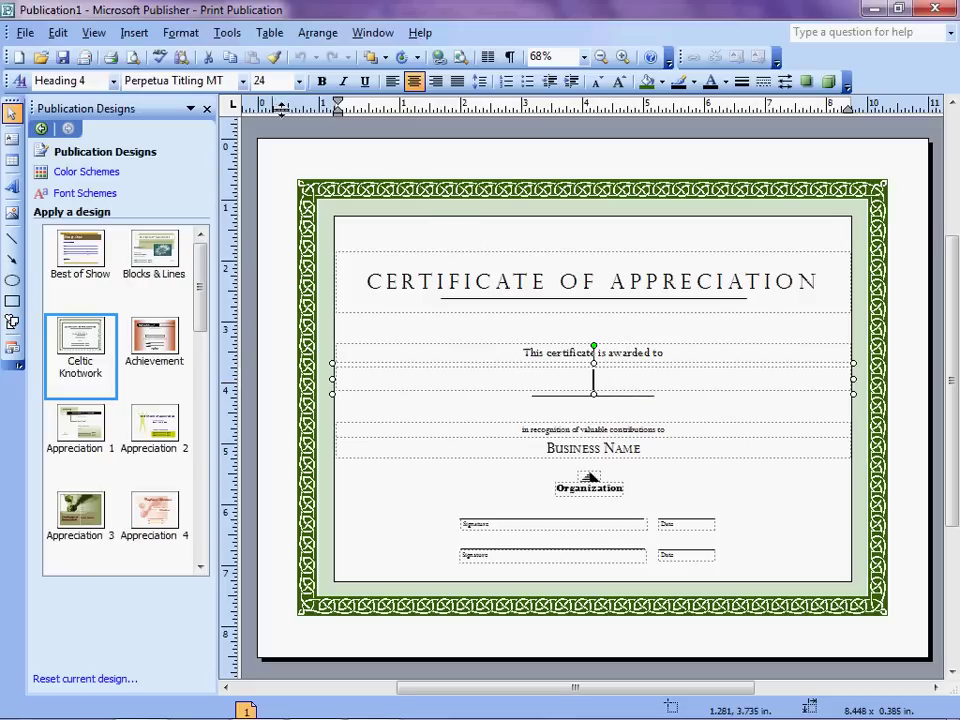
# - Insert the «Name» merge field onto the empty recipient line via Mail and Catalog Merge
pyautogui.click(228, 33)
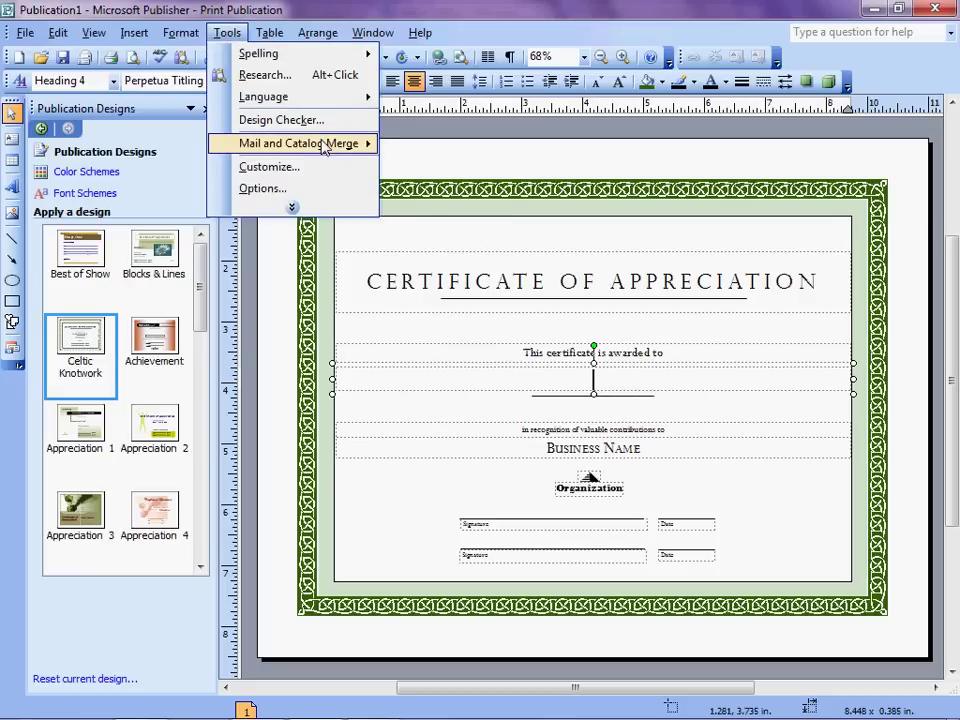
pyautogui.moveTo(340, 146)
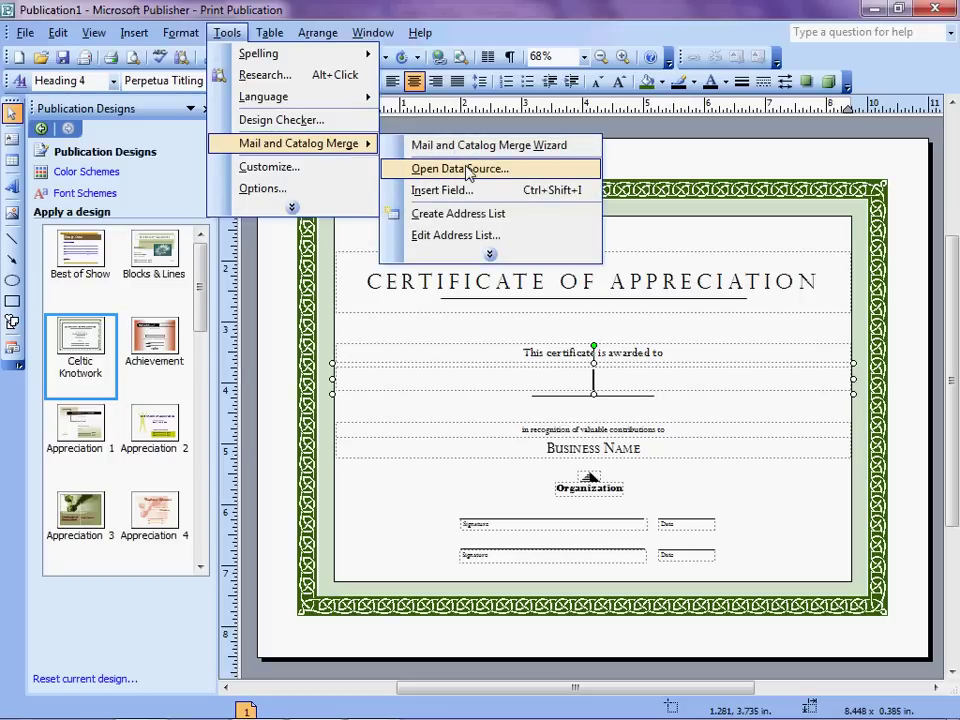
pyautogui.click(476, 196)
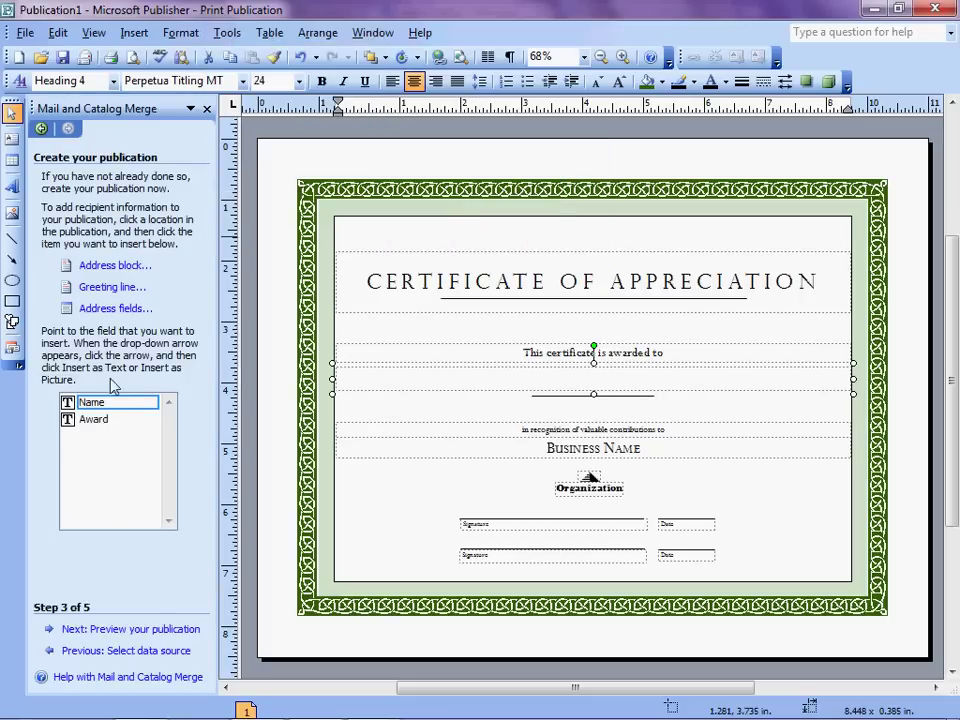
pyautogui.click(115, 406)
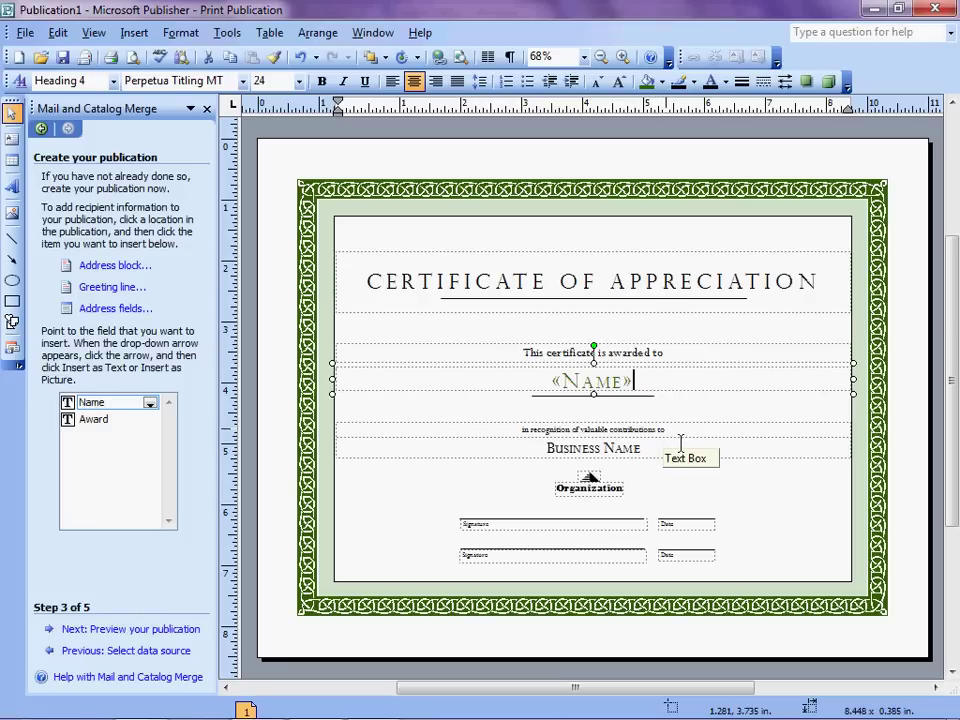
pyautogui.tripleClick(640, 436)
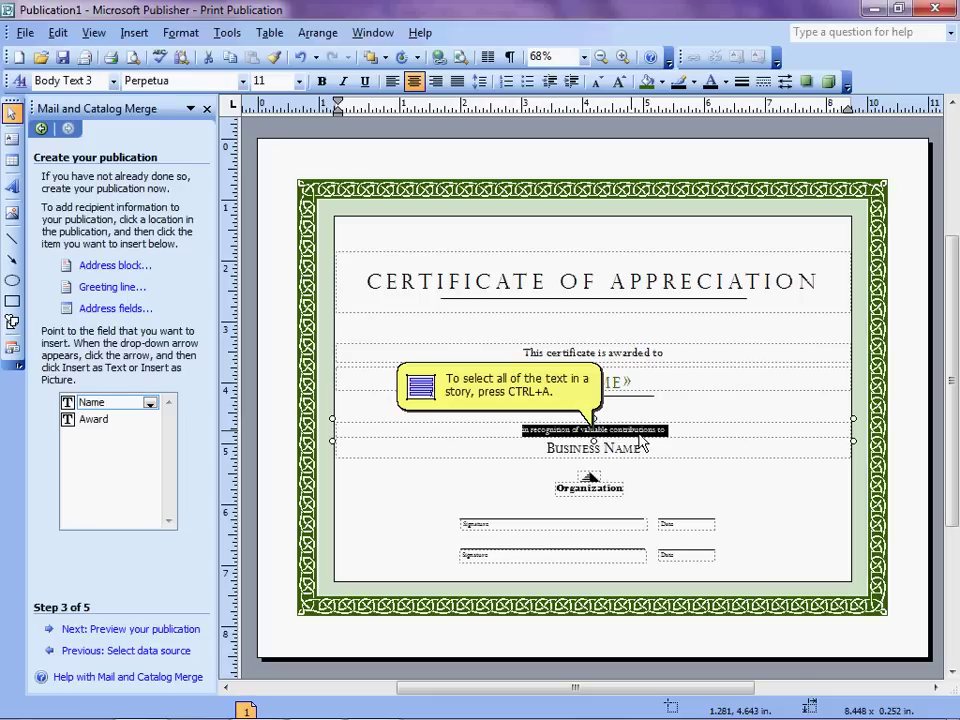
# - Replace the Business Name text with the «Award» field and delete the 'For a Great Job' text
pyautogui.write('fo')
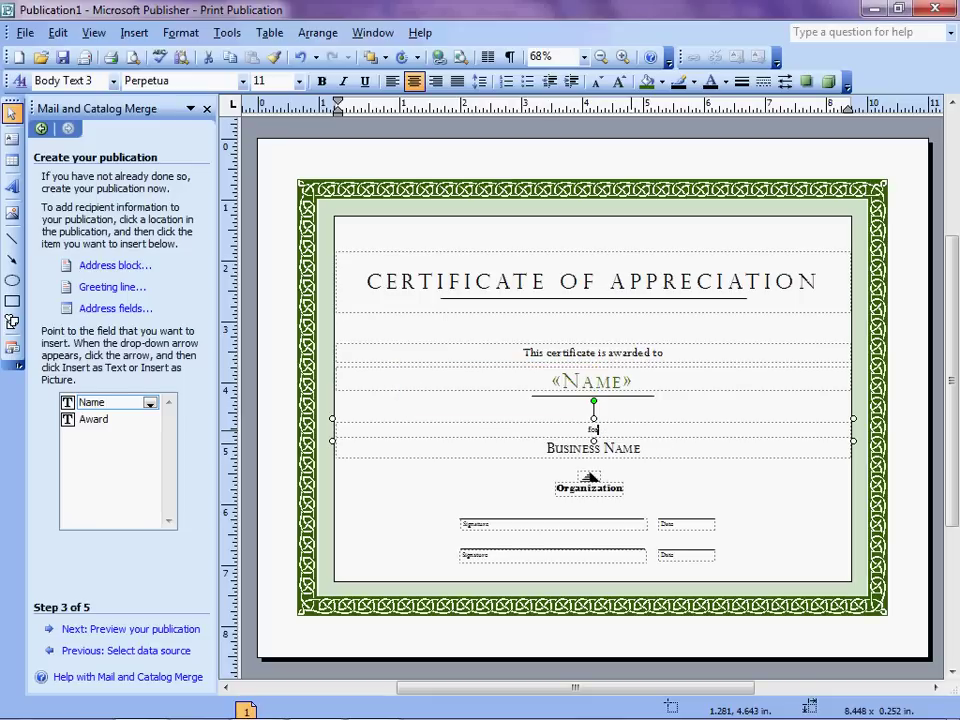
pyautogui.write('r a great Job')
pyautogui.click(656, 452)
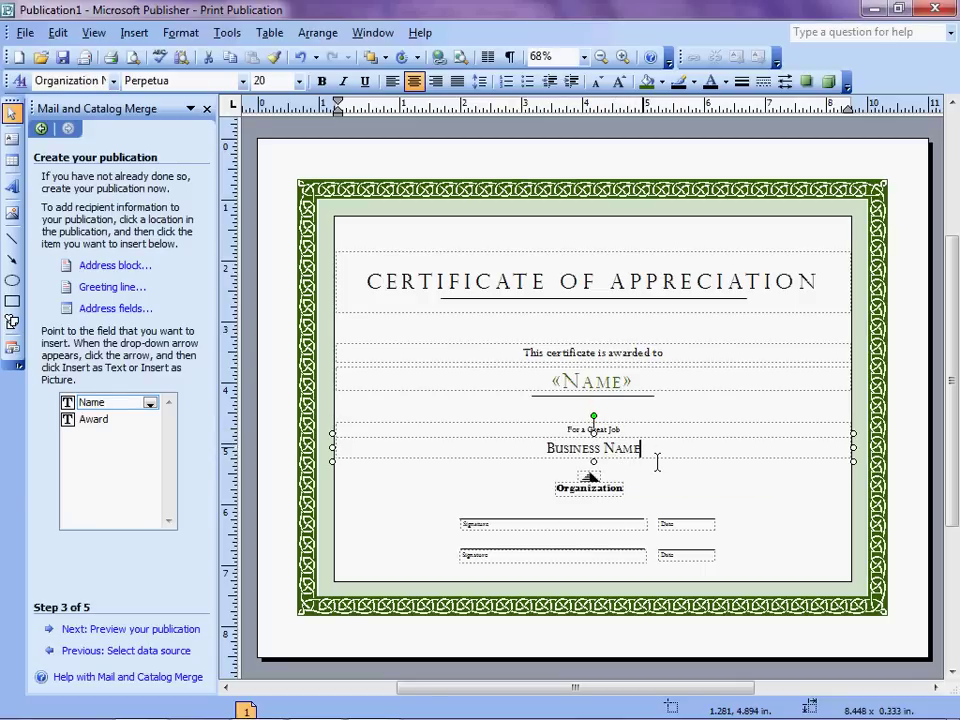
pyautogui.moveTo(656, 452); pyautogui.dragTo(575, 464)
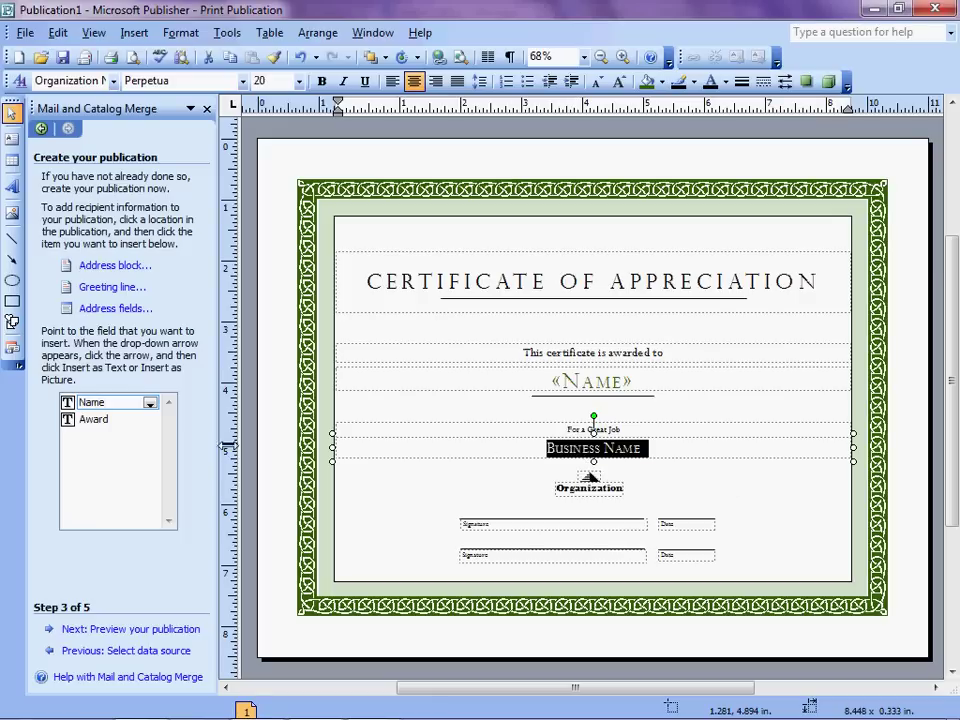
pyautogui.click(92, 420)
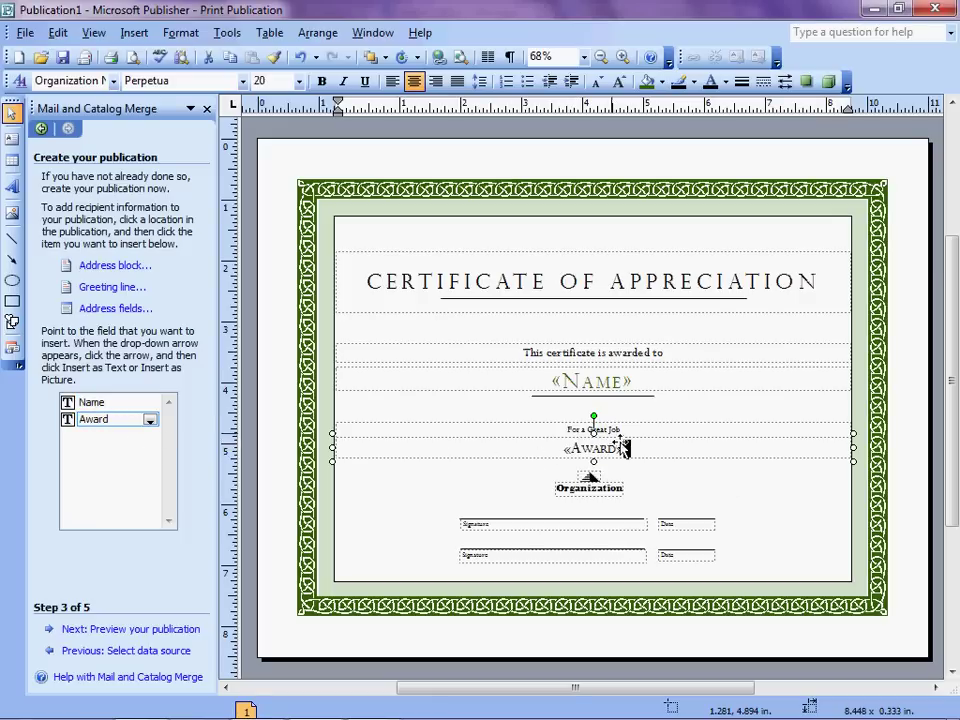
pyautogui.moveTo(639, 442); pyautogui.dragTo(581, 435)
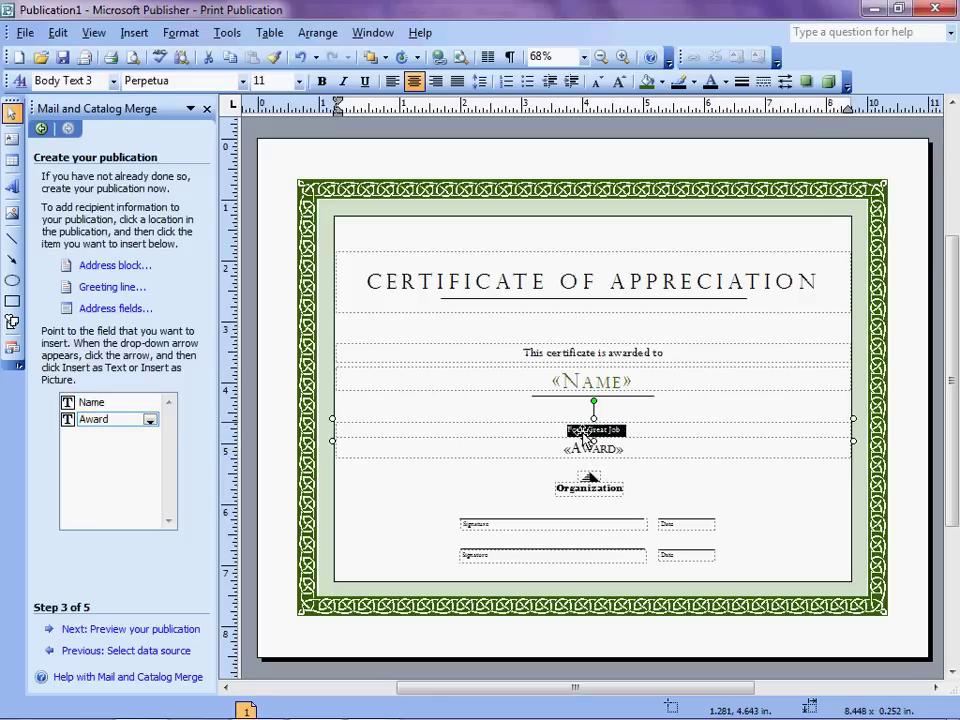
pyautogui.press('Delete')
# - Set the «Award» field to 28 pt and make its text box taller
pyautogui.click(639, 462)
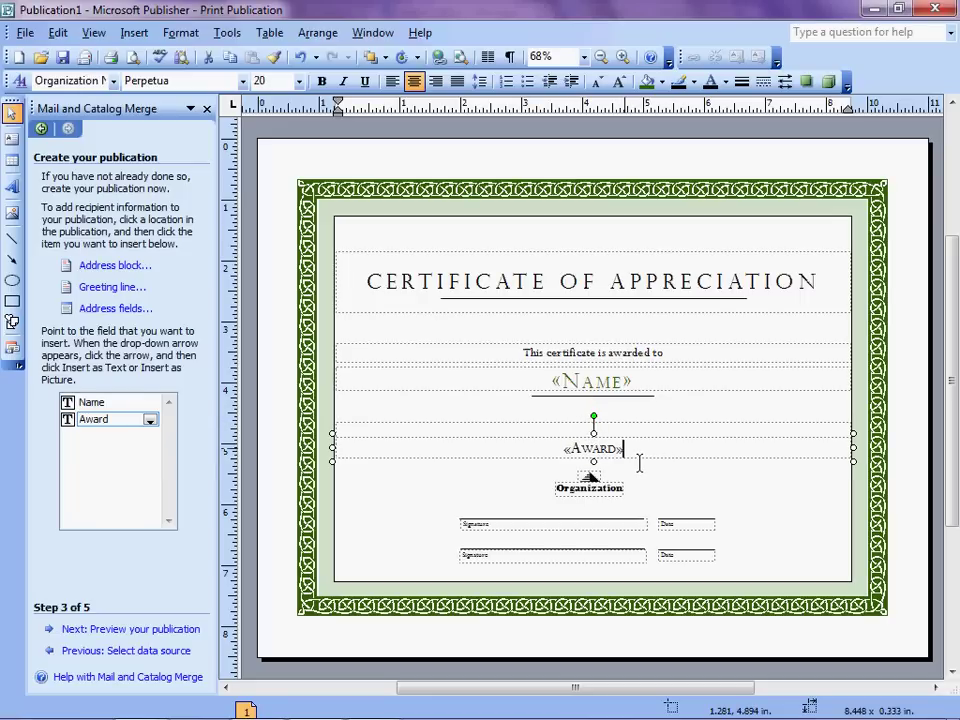
pyautogui.moveTo(647, 456); pyautogui.dragTo(525, 454)
pyautogui.click(299, 81)
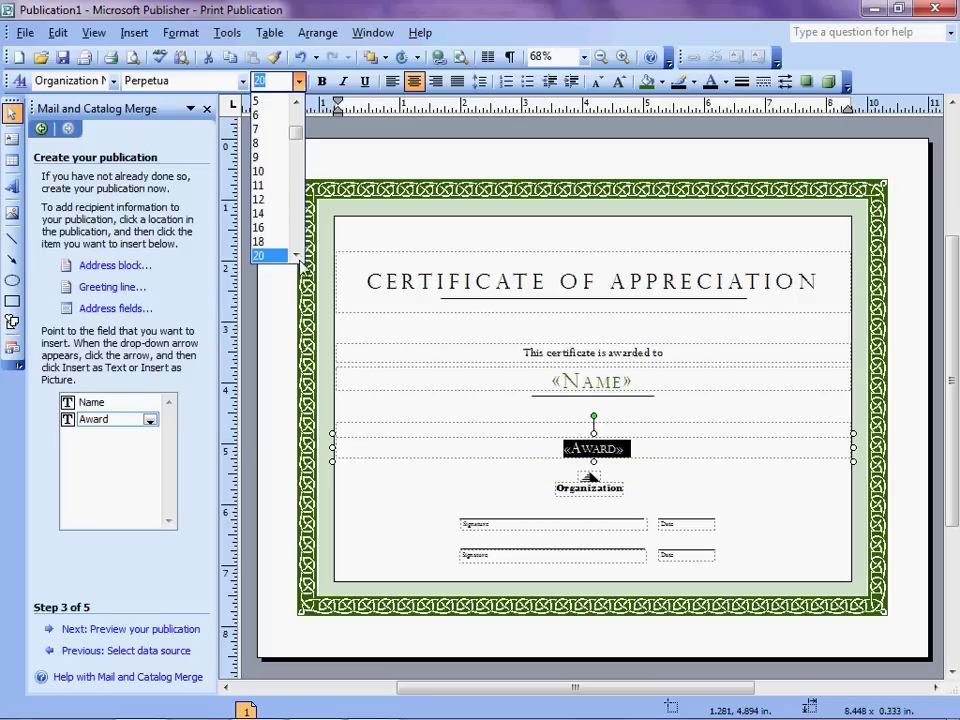
pyautogui.click(296, 255)
pyautogui.click(296, 255)
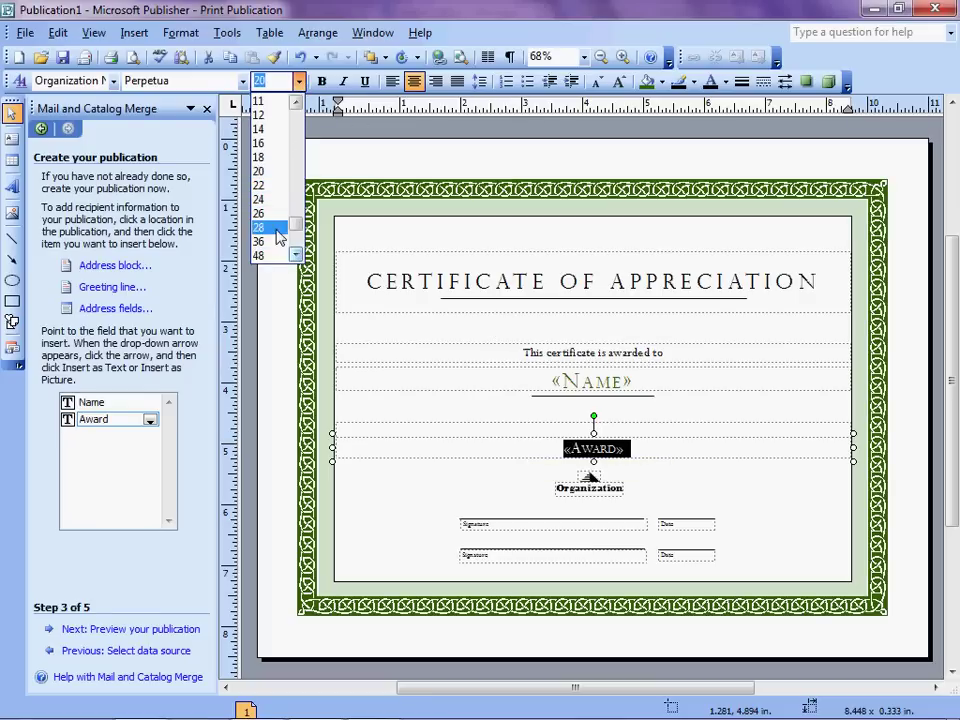
pyautogui.click(276, 229)
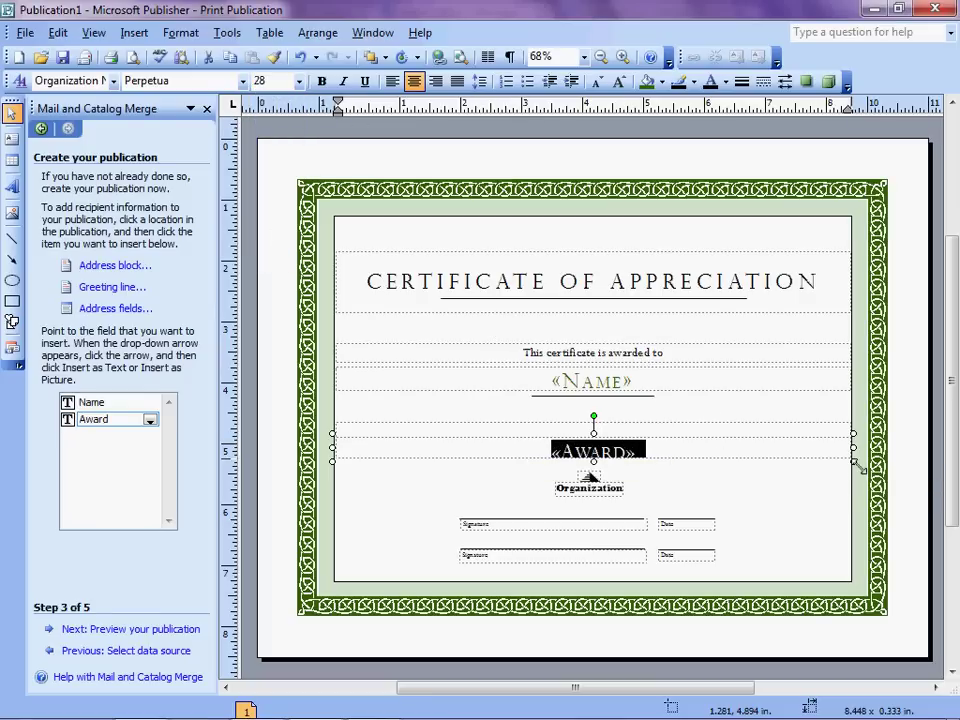
pyautogui.moveTo(855, 463); pyautogui.dragTo(857, 477)
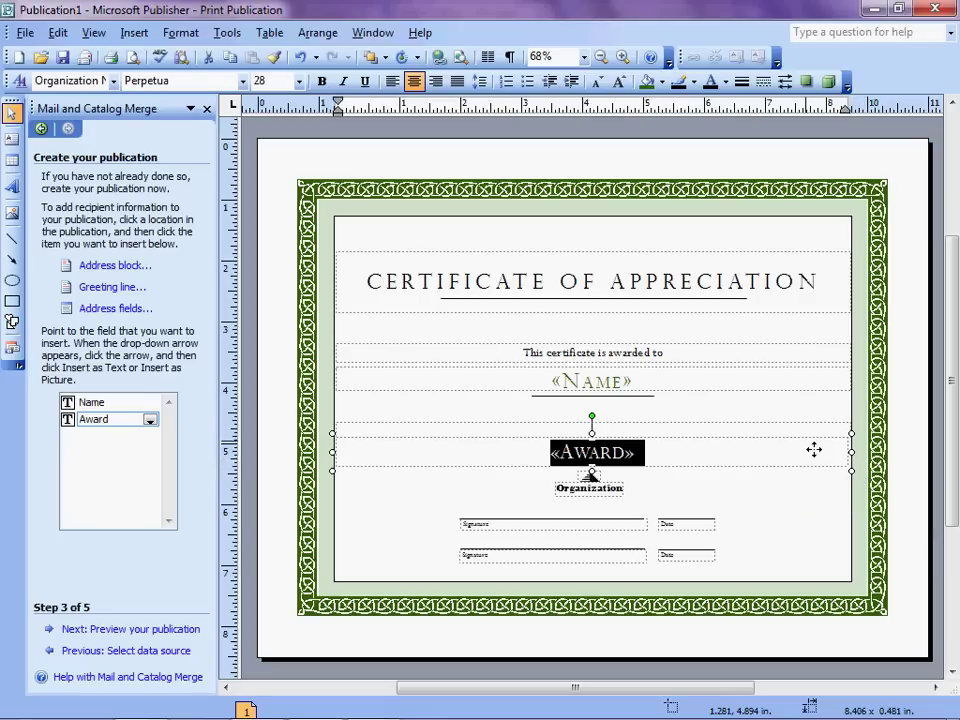
pyautogui.click(615, 489)
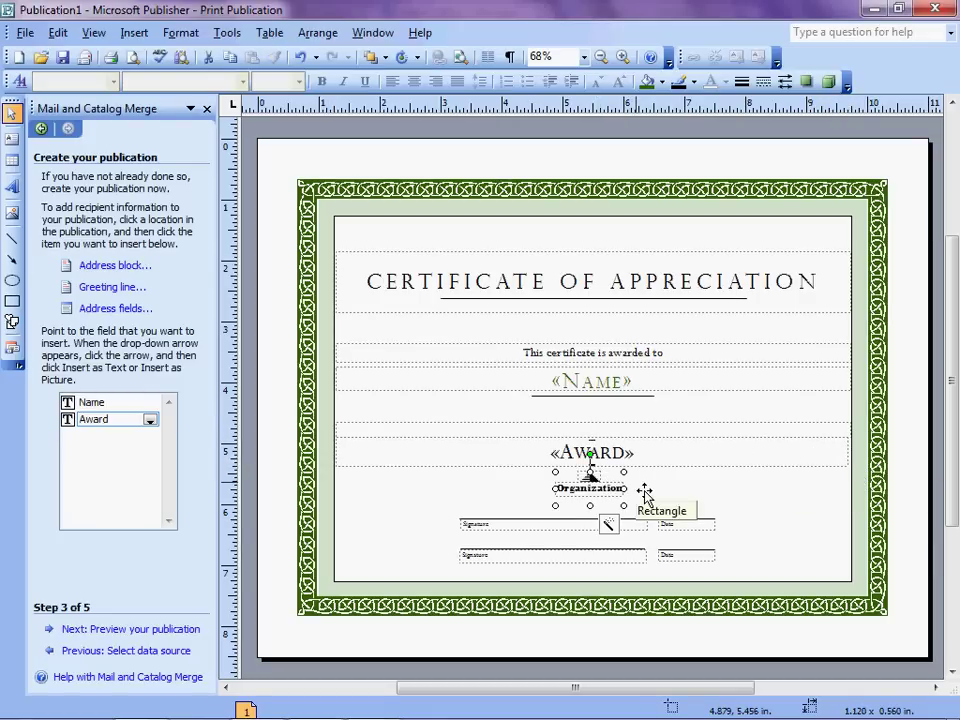
# - Delete the Organization text box and select the word Date in the upper date box
pyautogui.press('Delete')
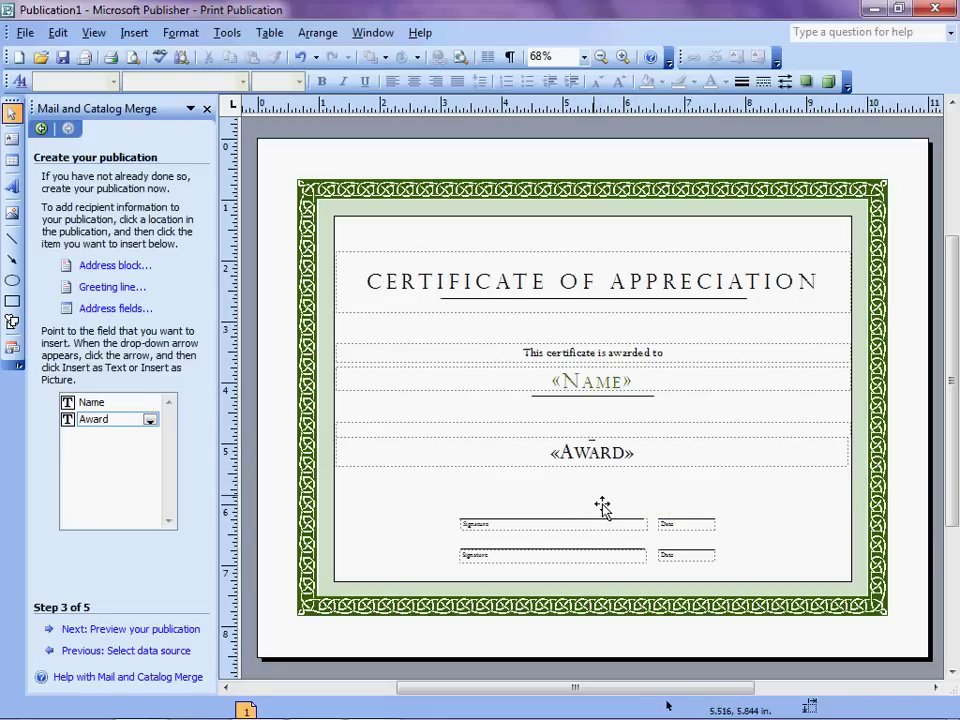
pyautogui.click(690, 528)
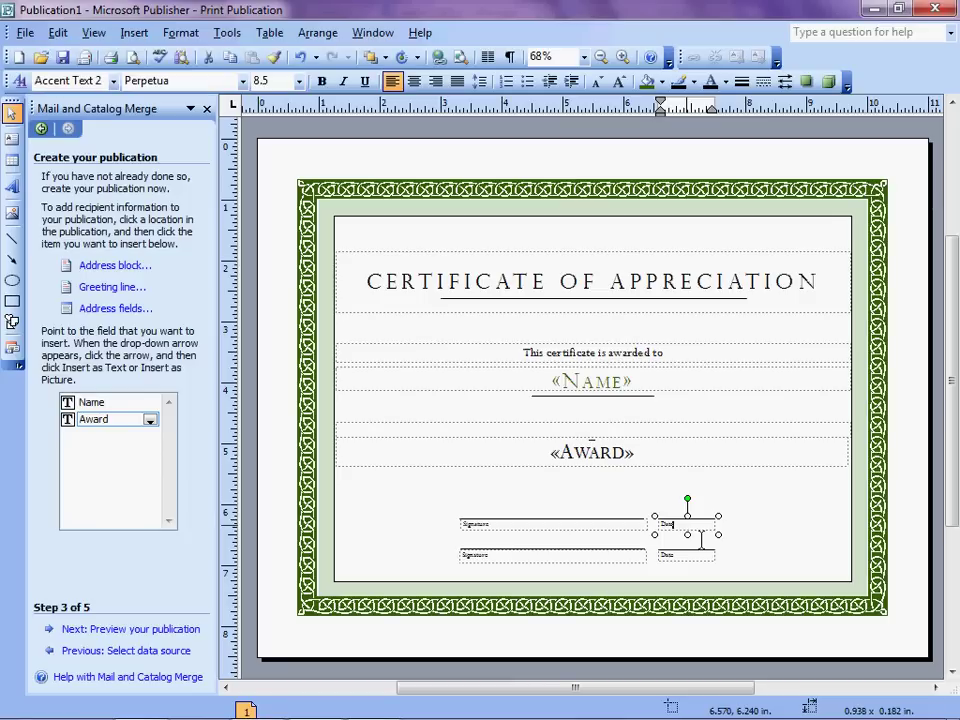
pyautogui.doubleClick(667, 525)
# - Replace the upper Date placeholder with the current date 5/11/2012
pyautogui.click(694, 537)
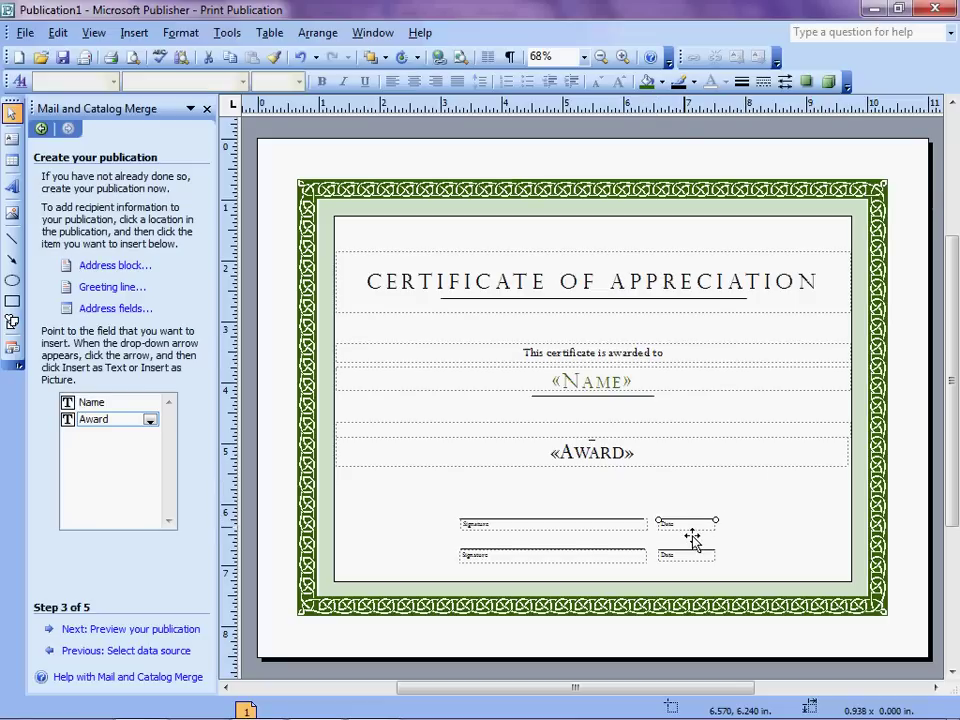
pyautogui.click(692, 530)
pyautogui.doubleClick(668, 530)
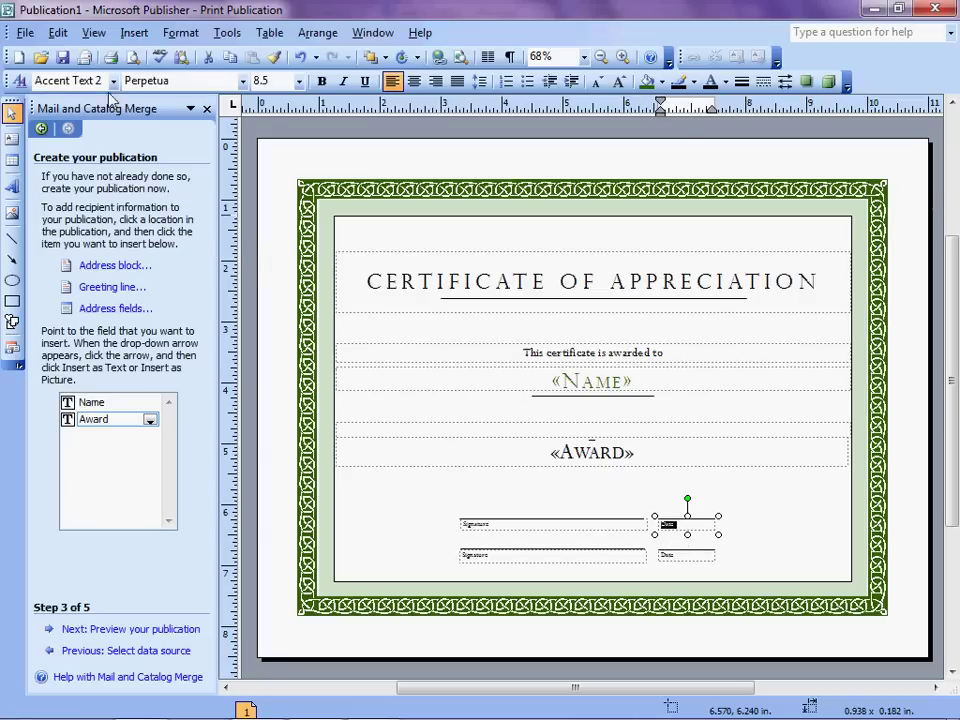
pyautogui.click(134, 33)
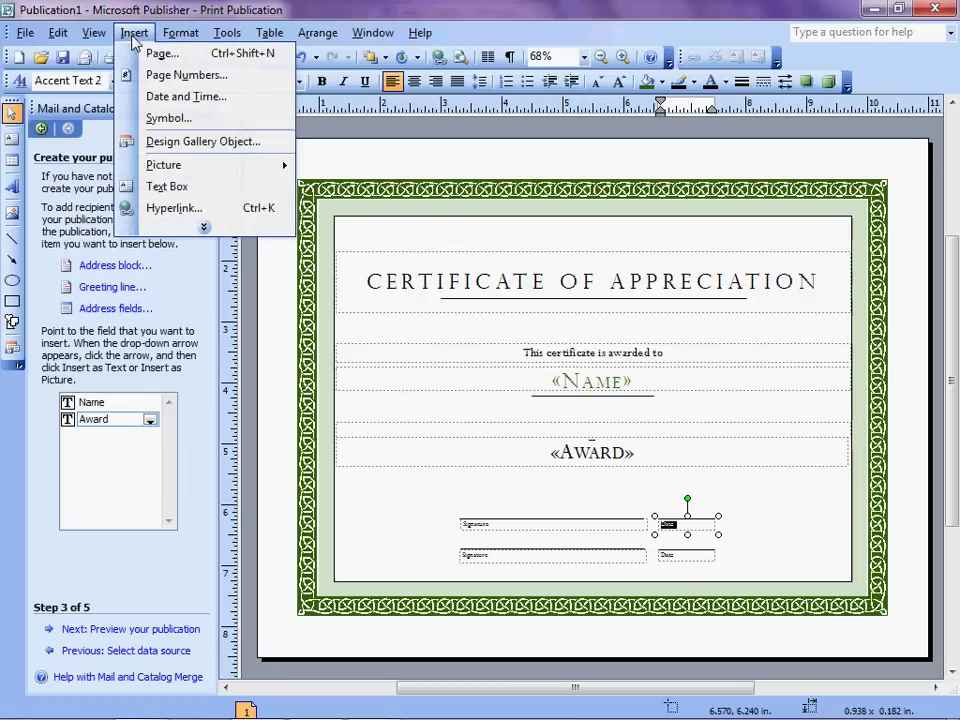
pyautogui.click(180, 96)
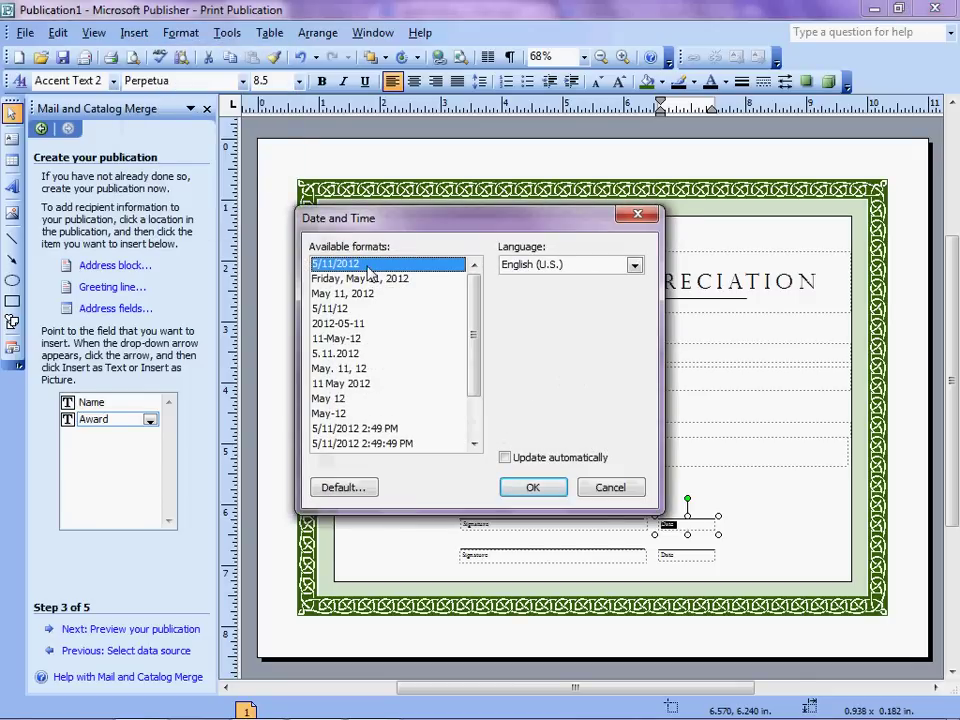
pyautogui.click(534, 490)
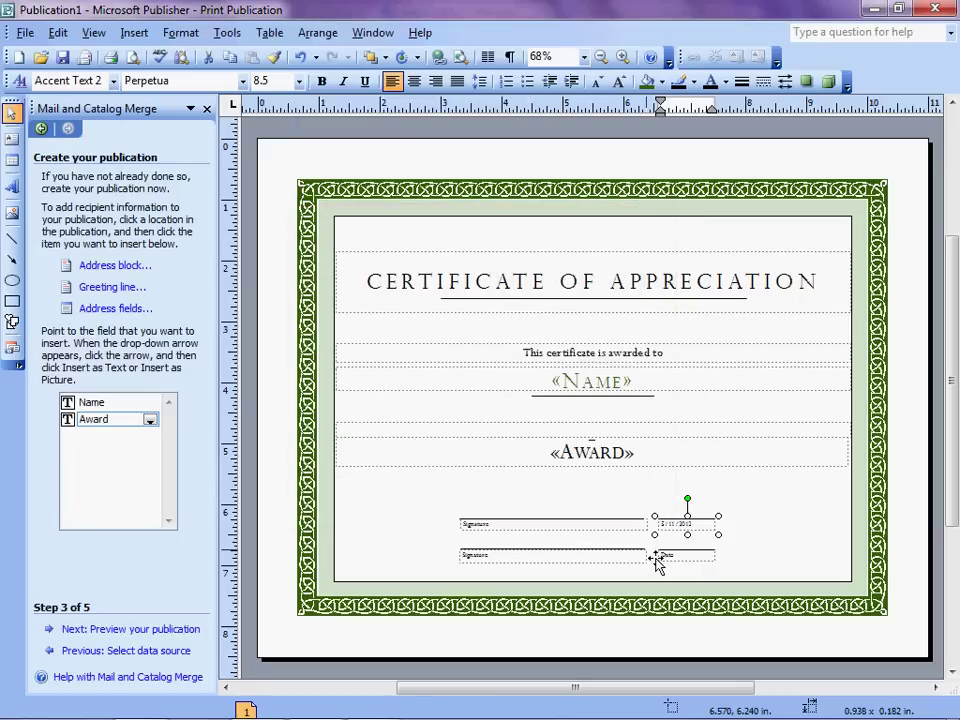
# - Replace the lower Date placeholder with 5/11/2012 set to update automatically
pyautogui.click(686, 557)
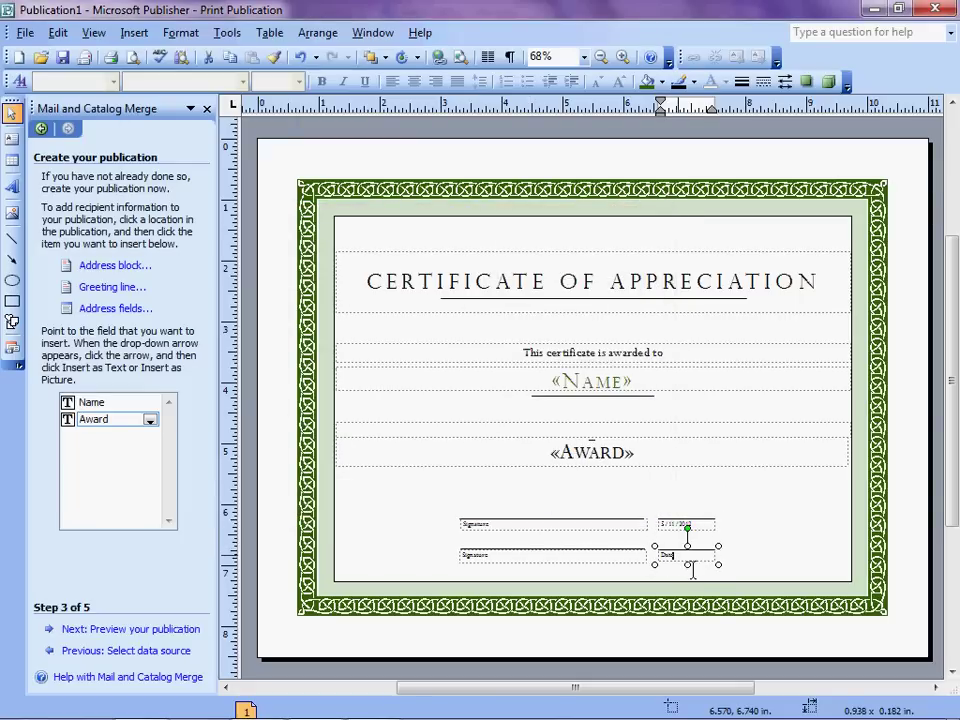
pyautogui.click(681, 560)
pyautogui.doubleClick(667, 556)
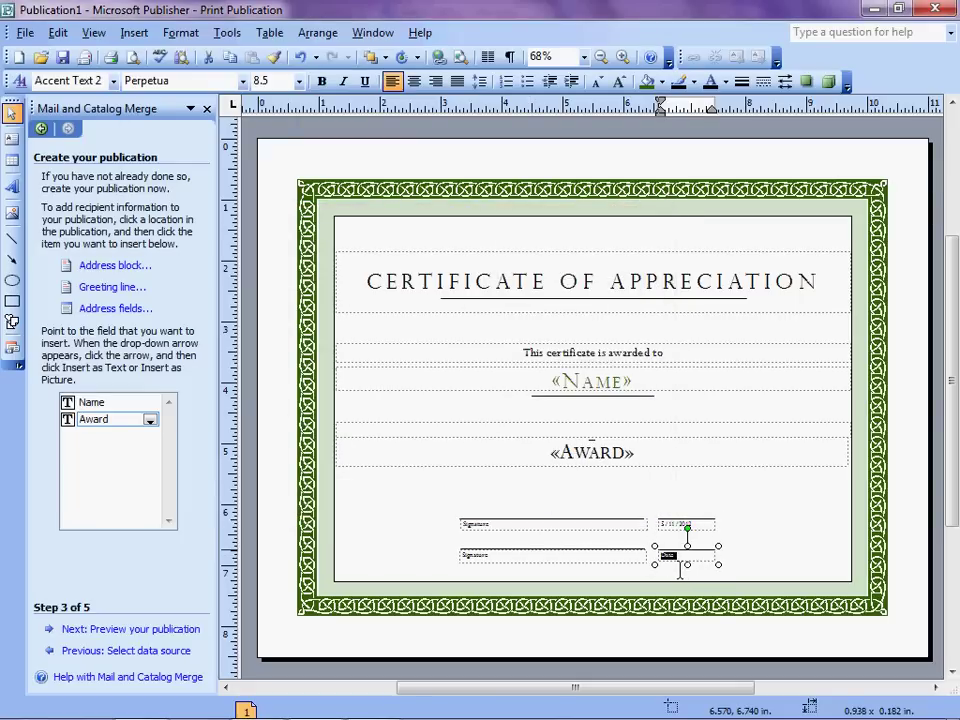
pyautogui.click(134, 32)
pyautogui.click(182, 97)
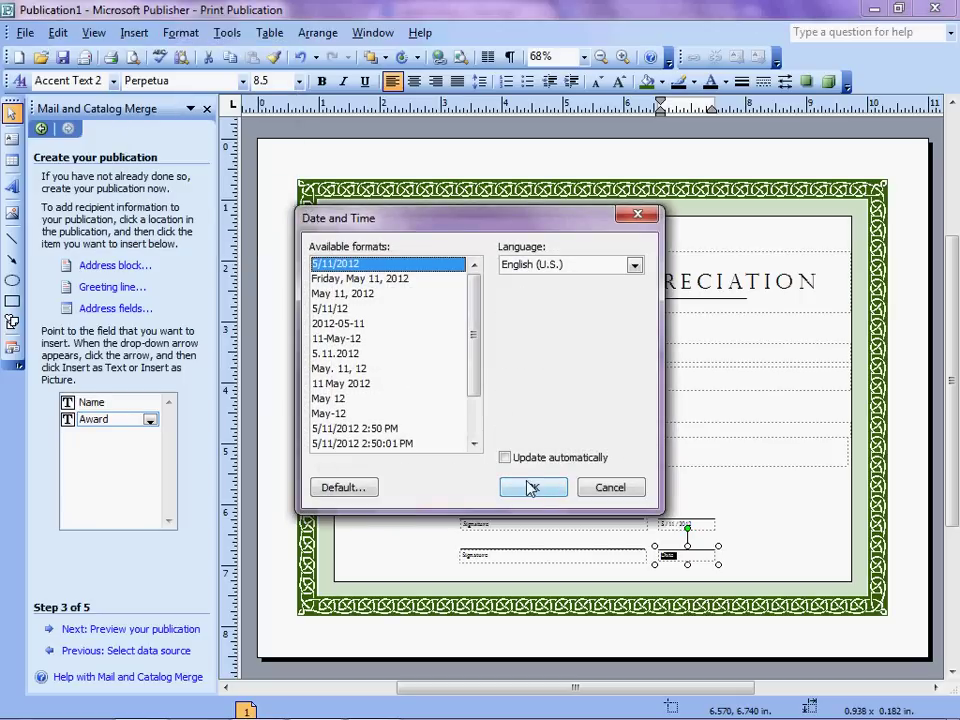
pyautogui.click(505, 458)
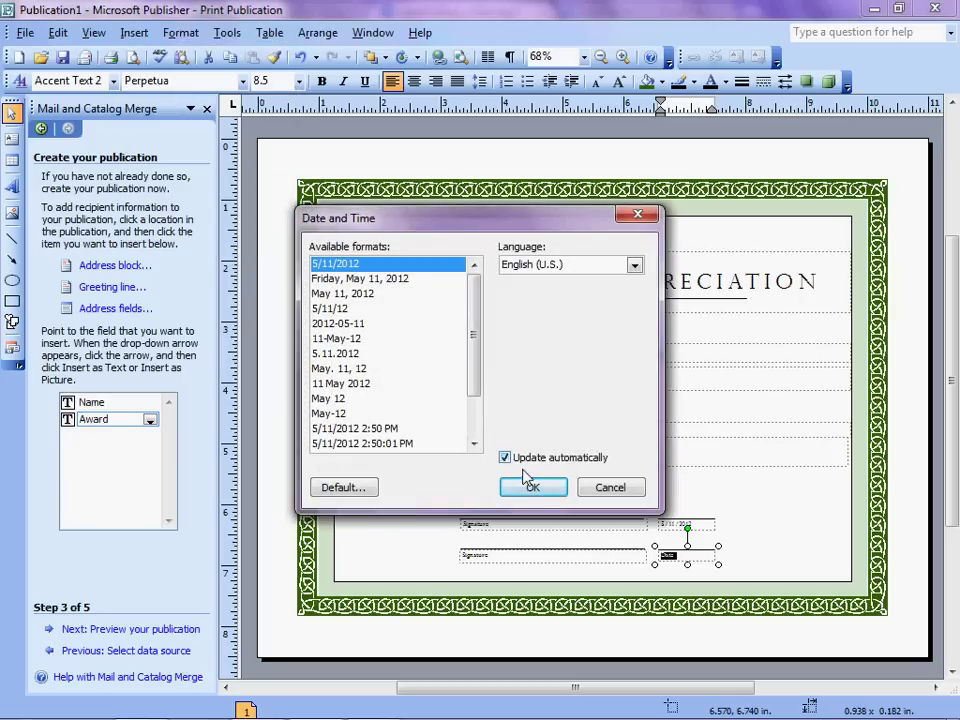
pyautogui.click(536, 493)
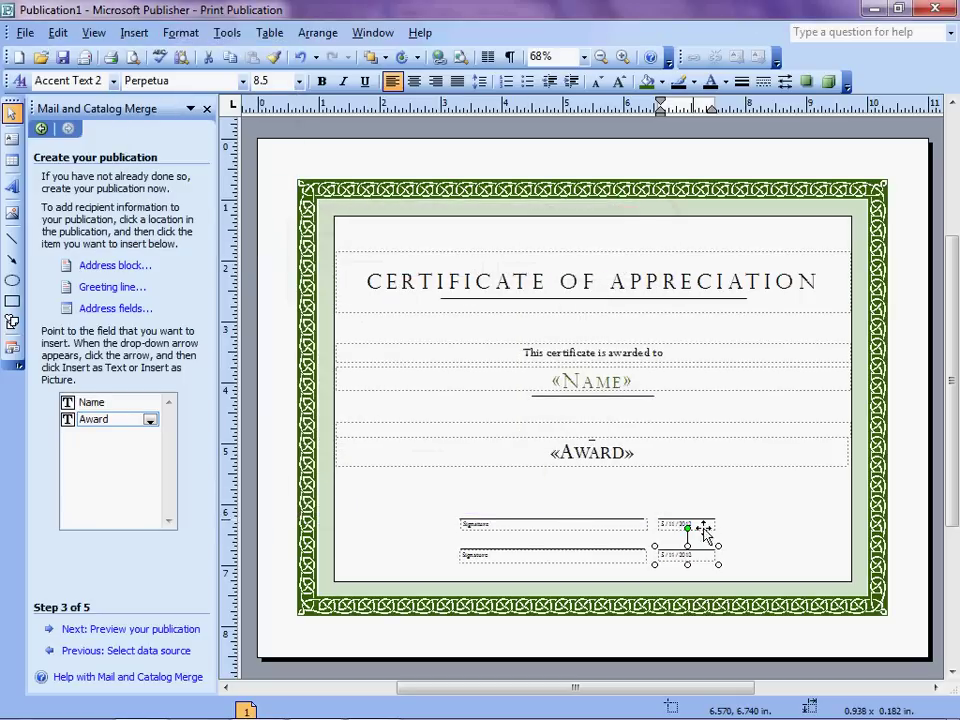
# - Reinsert the upper date 5/11/2012 as an automatically updating date
pyautogui.click(690, 524)
pyautogui.click(675, 527)
pyautogui.click(134, 32)
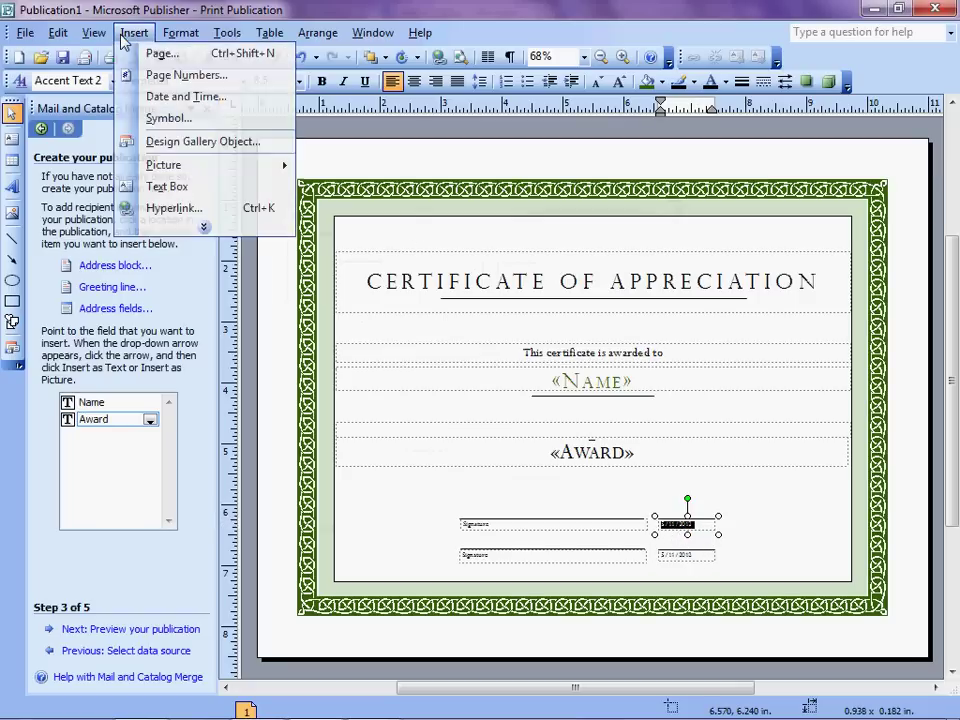
pyautogui.click(200, 100)
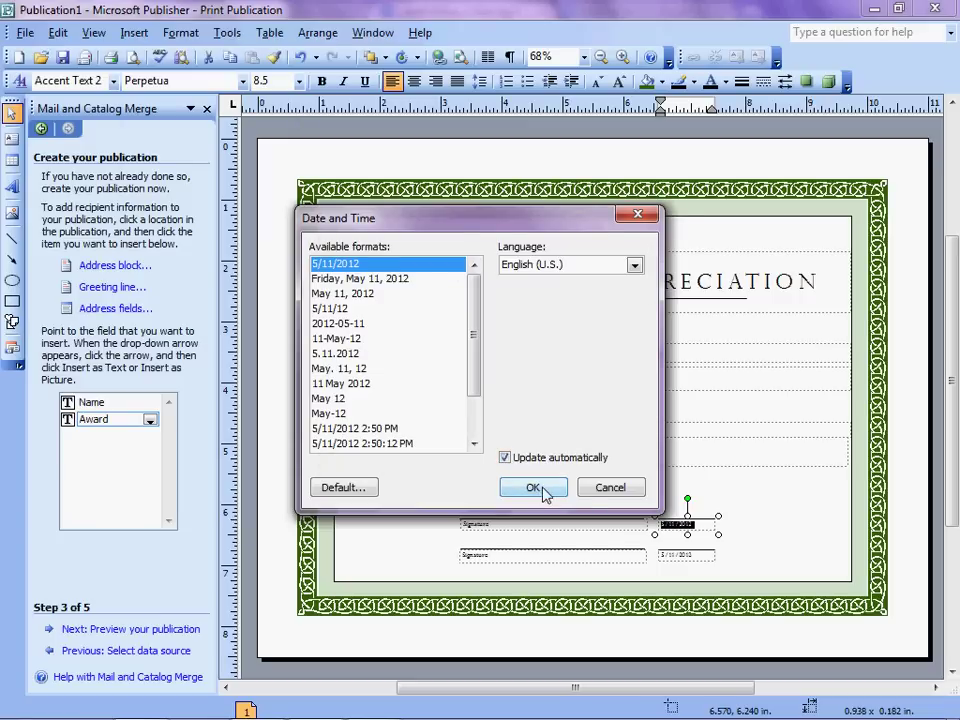
pyautogui.click(533, 488)
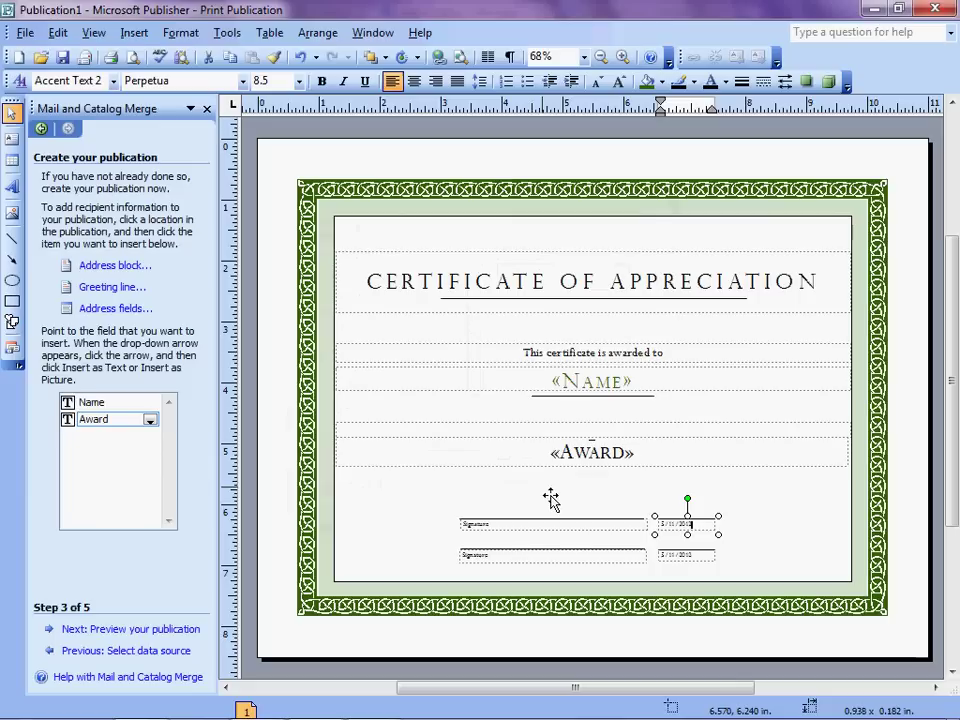
# - Preview the first recipient's certificate, then advance to step 5, Complete the merge
pyautogui.click(108, 636)
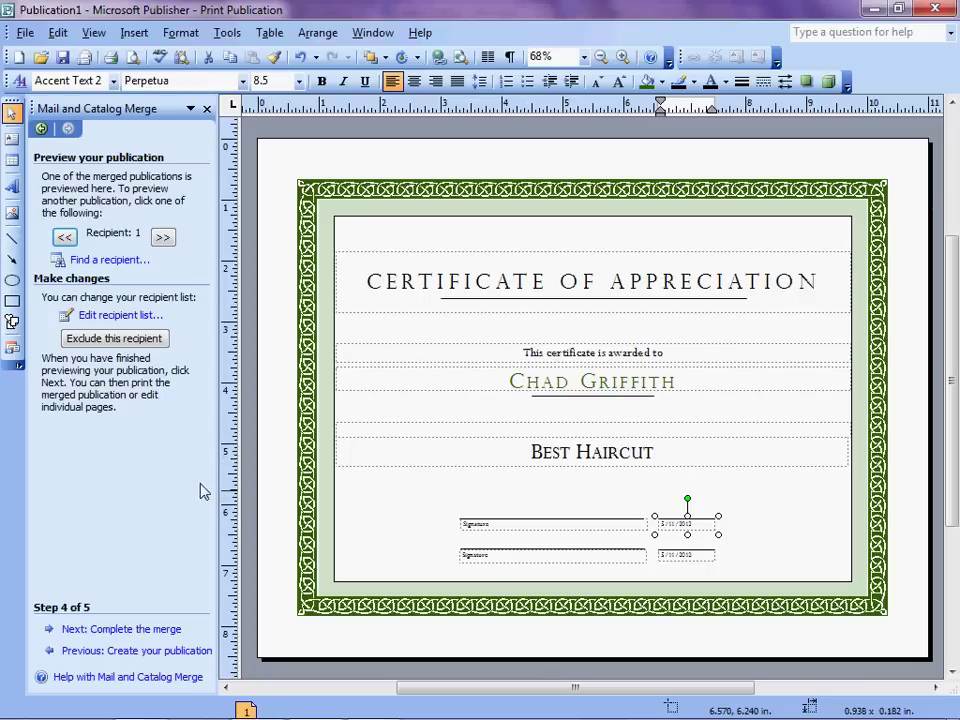
pyautogui.click(138, 630)
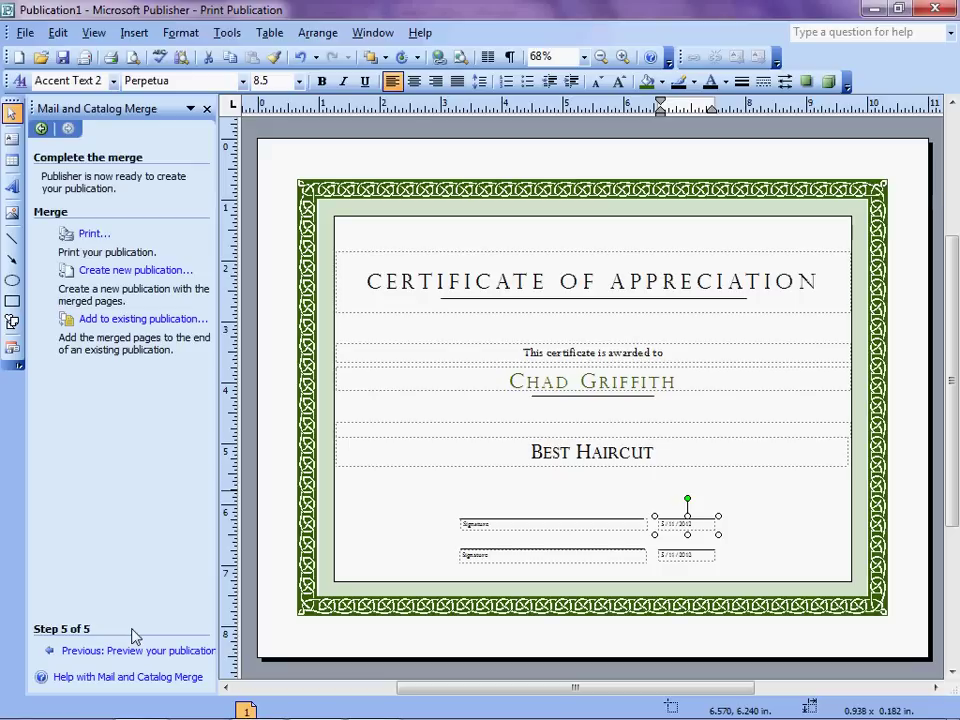
# - Merge both recipients into a new two-page publication and show page 2's Principal's Award certificate
pyautogui.click(141, 271)
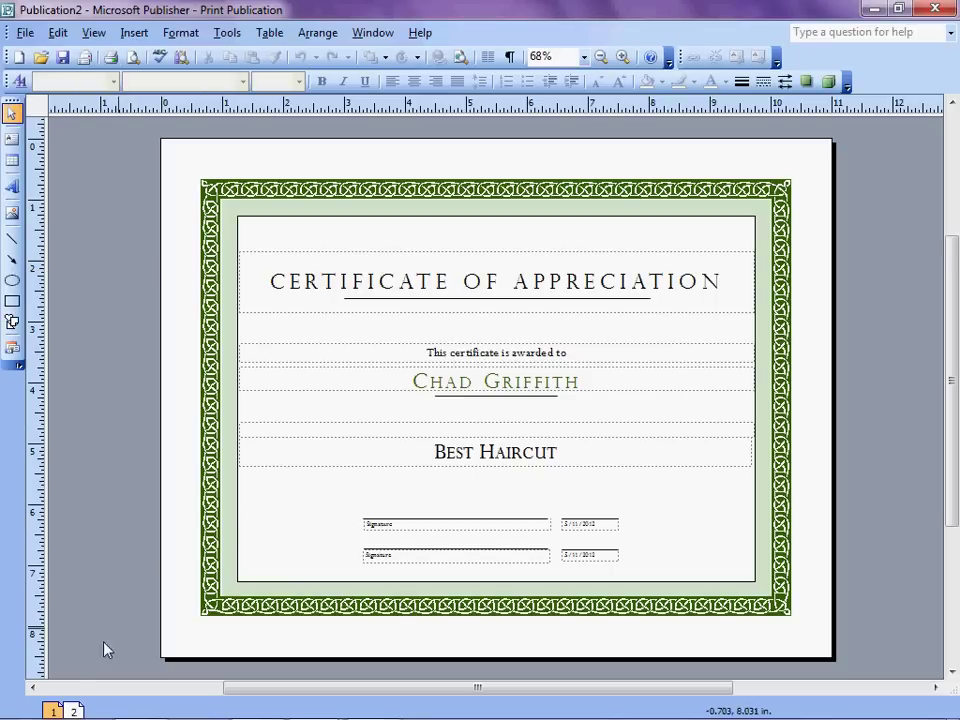
pyautogui.click(73, 711)
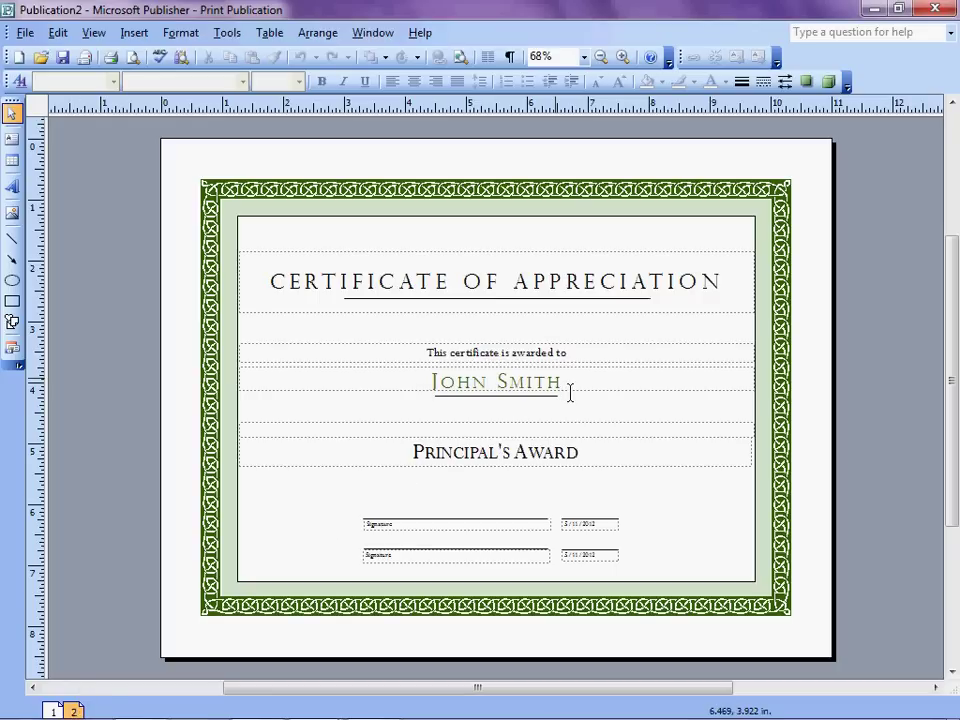